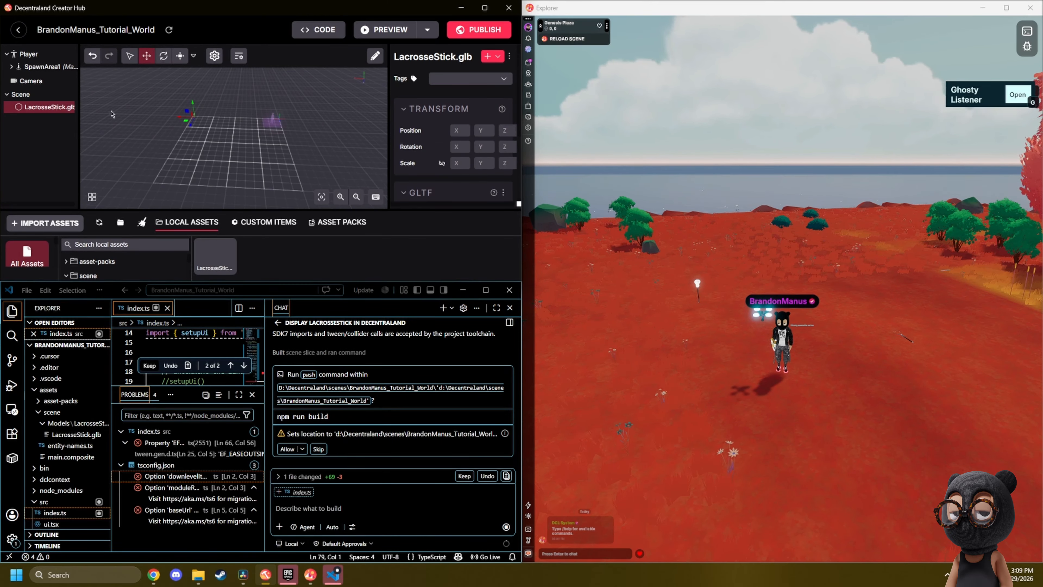
{"action": "left_click_drag", "start_coordinate": [263, 137], "coordinate": [268, 260]}
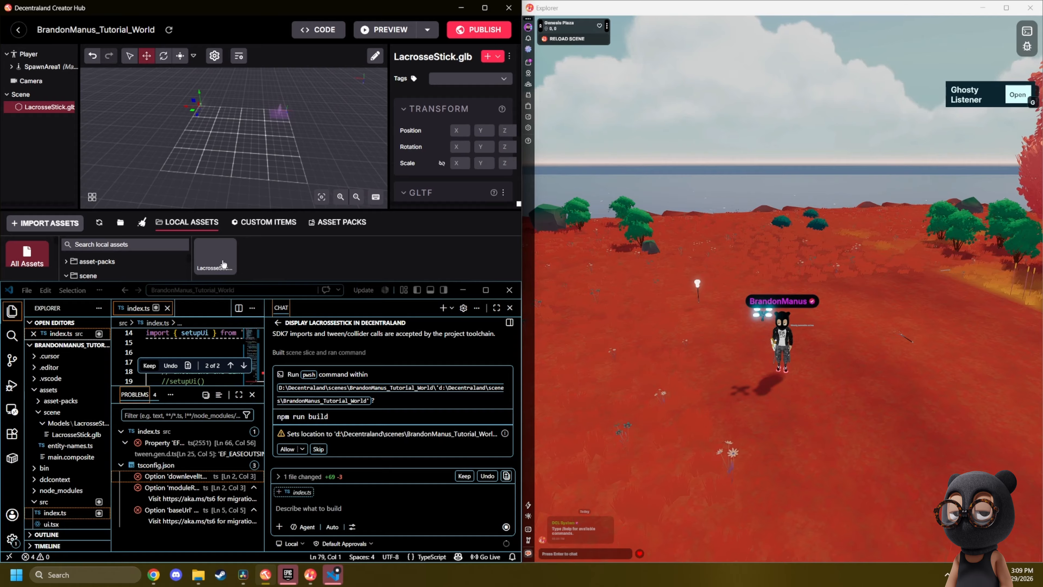
{"action": "left_click_drag", "start_coordinate": [234, 144], "coordinate": [247, 158]}
{"action": "scroll", "coordinate": [210, 97], "scroll_direction": "up", "scroll_amount": 10}
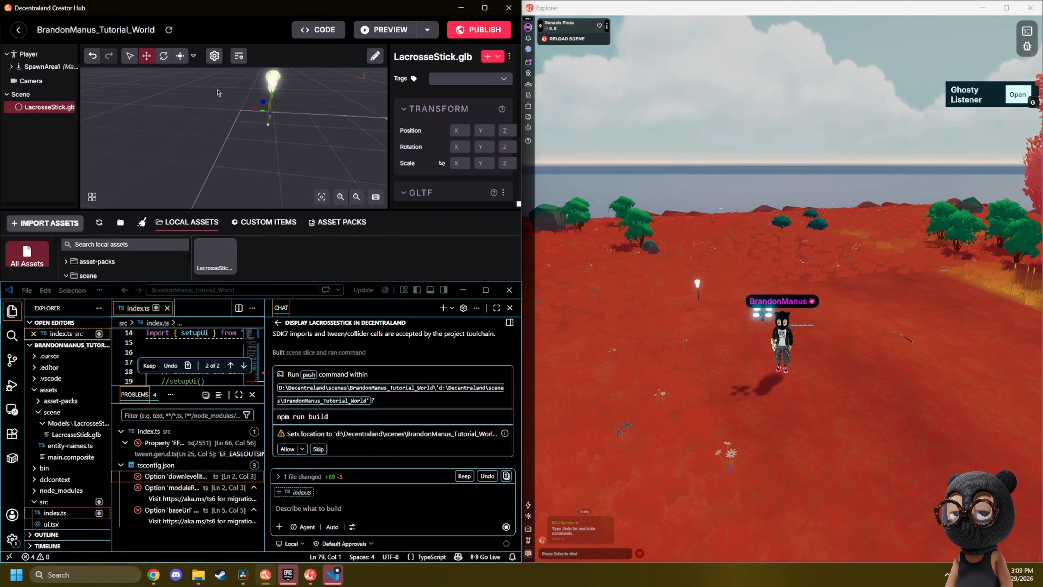
{"action": "left_click_drag", "start_coordinate": [218, 93], "coordinate": [261, 116]}
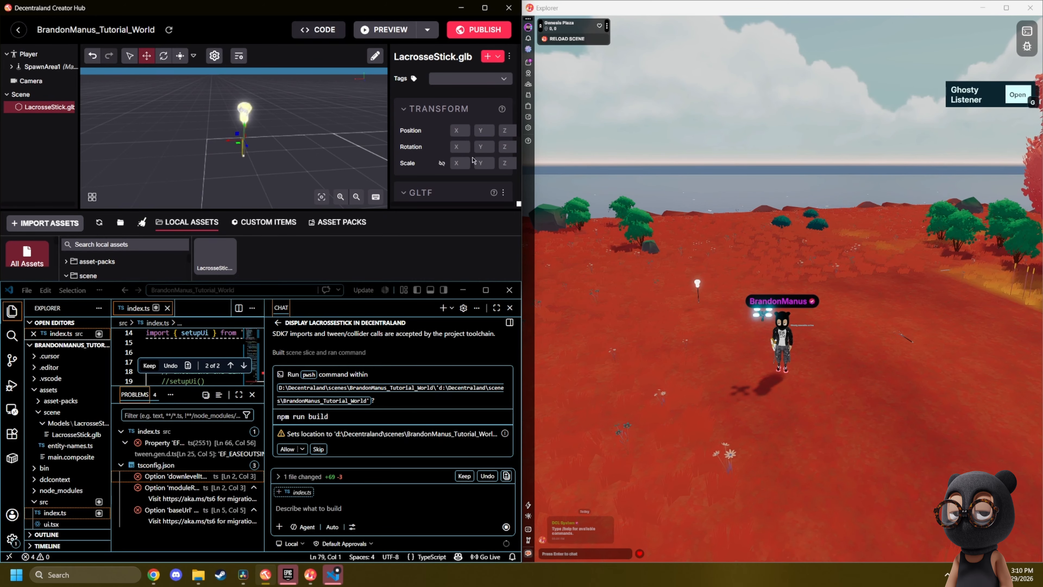
Allow the agent's npm run build command and keep its pending changes to index.ts.
{"action": "left_click", "coordinate": [485, 290]}
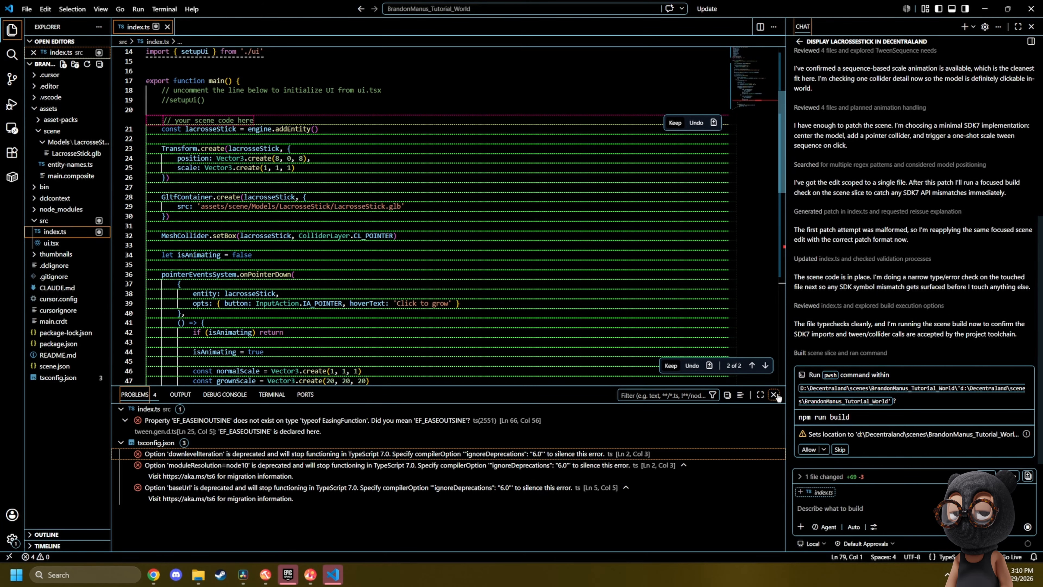
{"action": "left_click", "coordinate": [809, 450]}
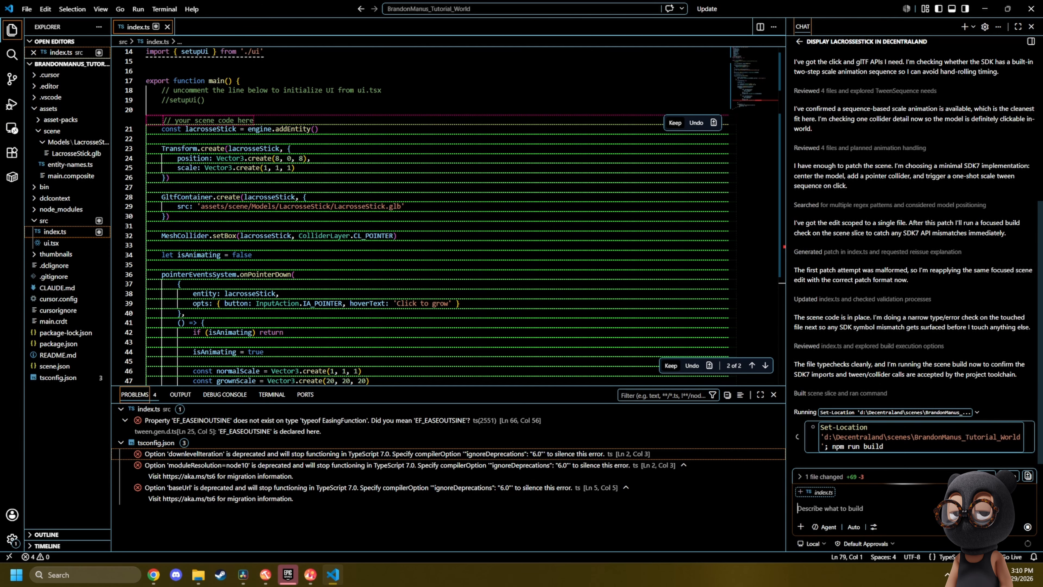
{"action": "left_click", "coordinate": [986, 476]}
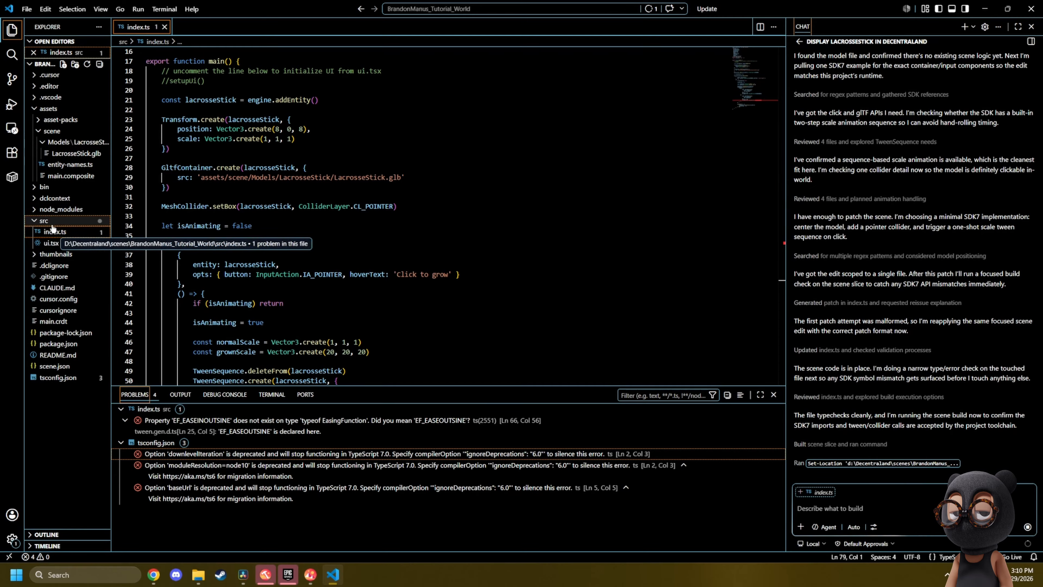
Review the lacrosse stick's pointer event and scale tween code in index.ts.
{"action": "right_click", "coordinate": [54, 159]}
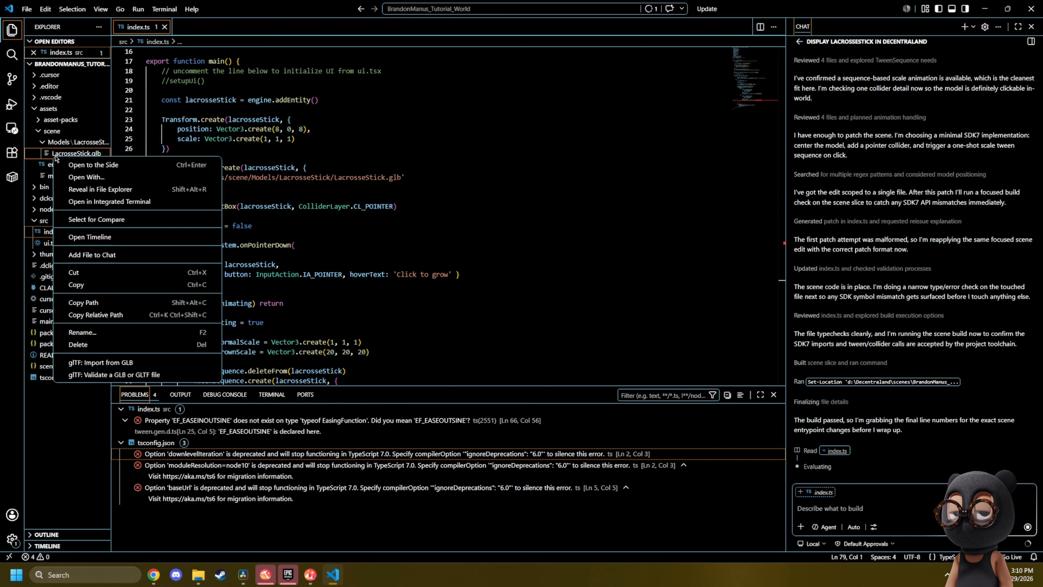
{"action": "left_click", "coordinate": [899, 248]}
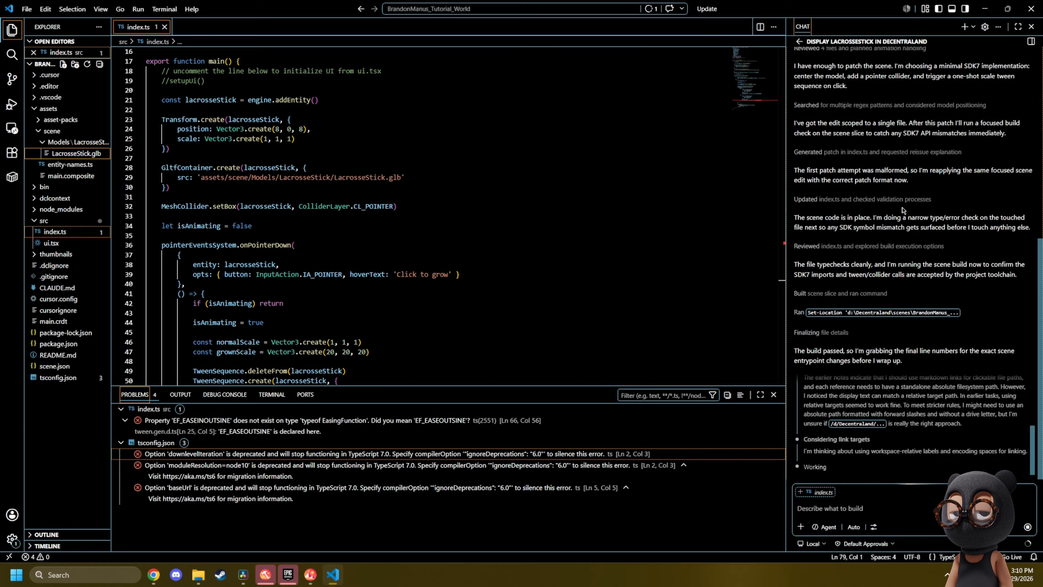
{"action": "left_click", "coordinate": [65, 232]}
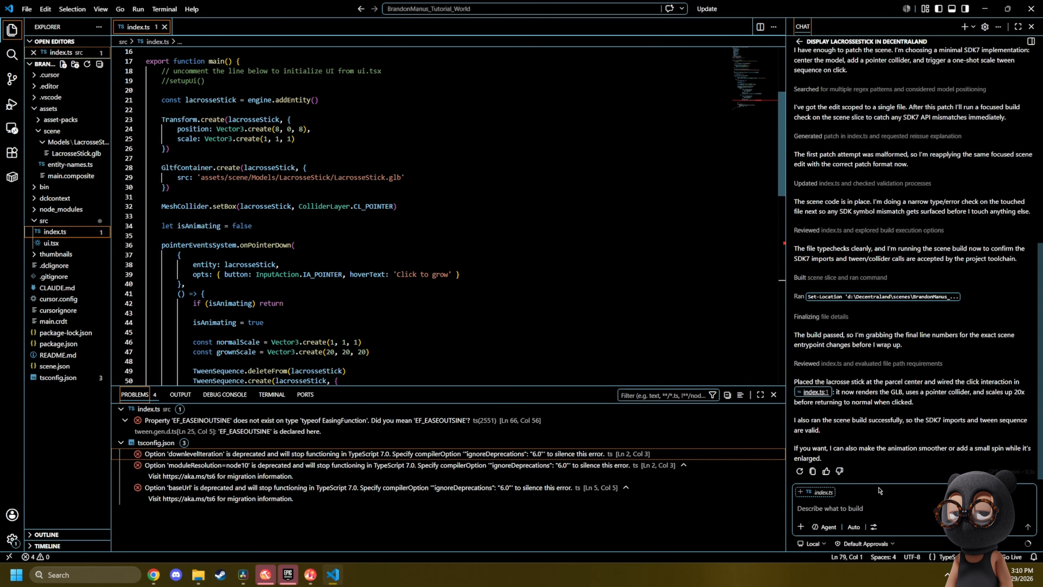
{"action": "scroll", "coordinate": [561, 275], "scroll_direction": "down", "scroll_amount": 10}
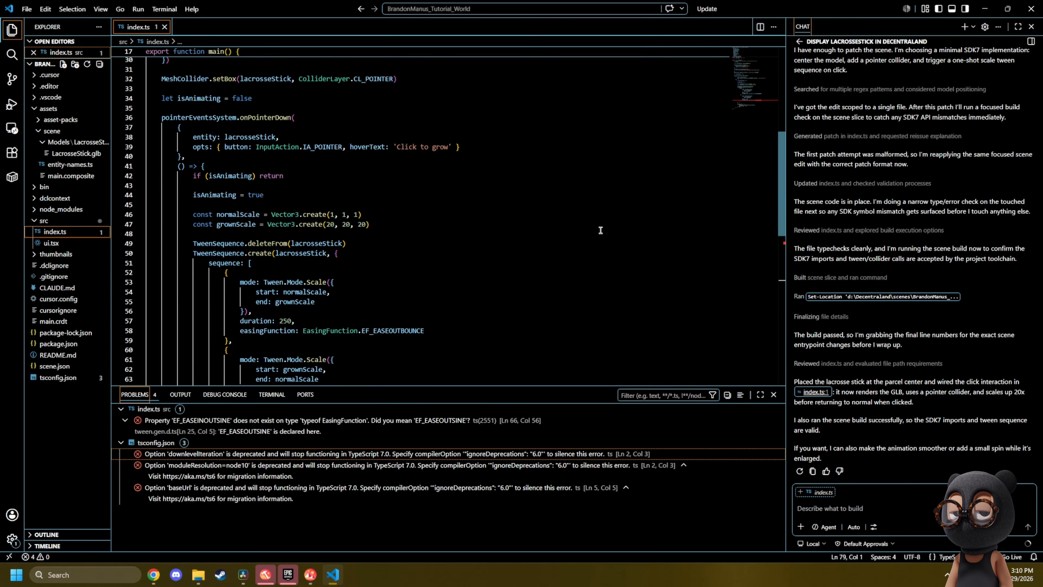
{"action": "scroll", "coordinate": [561, 275], "scroll_direction": "up", "scroll_amount": 5}
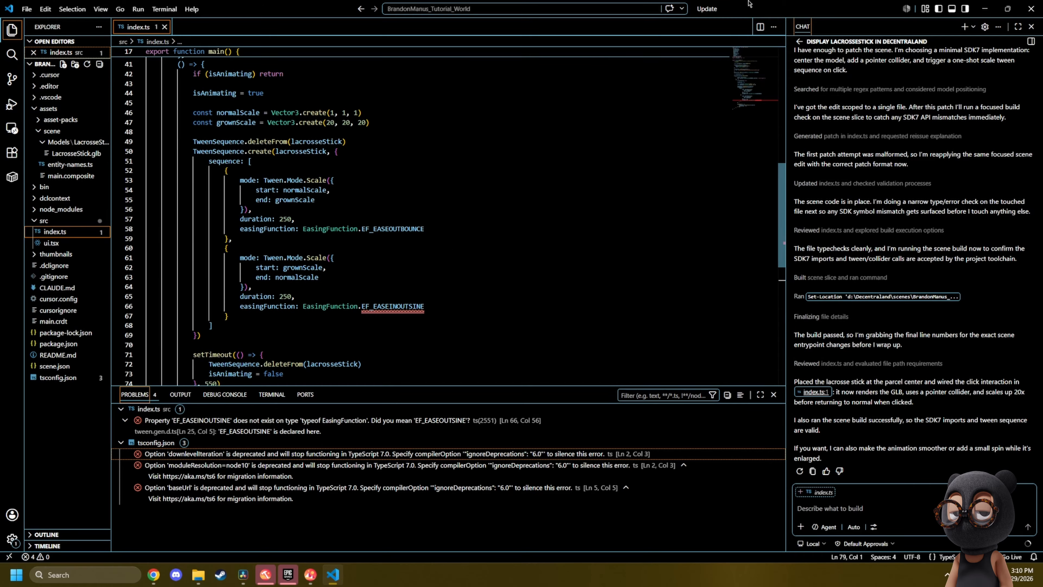
{"action": "left_click_drag", "start_coordinate": [750, 4], "coordinate": [2, 547]}
Walk the avatar up to the code-generated lacrosse stick in the preview and inspect its placement.
{"action": "left_click", "coordinate": [706, 369]}
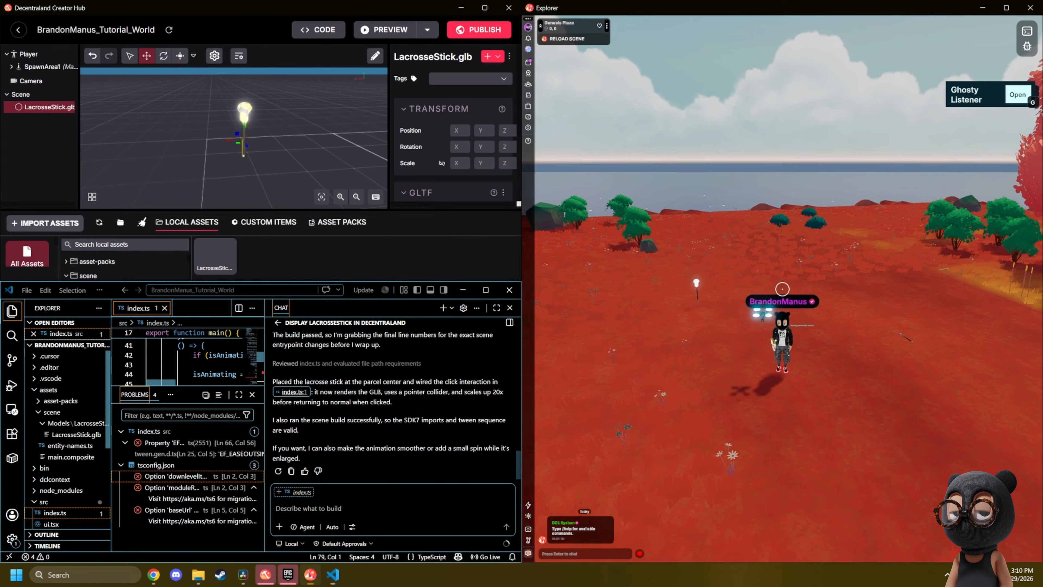
{"action": "scroll", "coordinate": [782, 288], "scroll_direction": "up", "scroll_amount": 3}
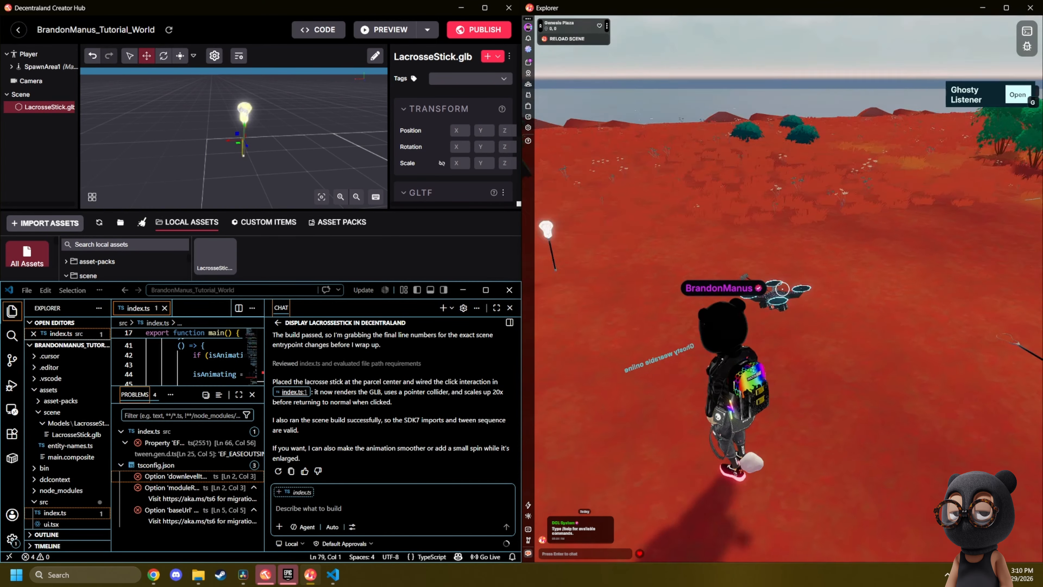
{"action": "key", "text": "Escape"}
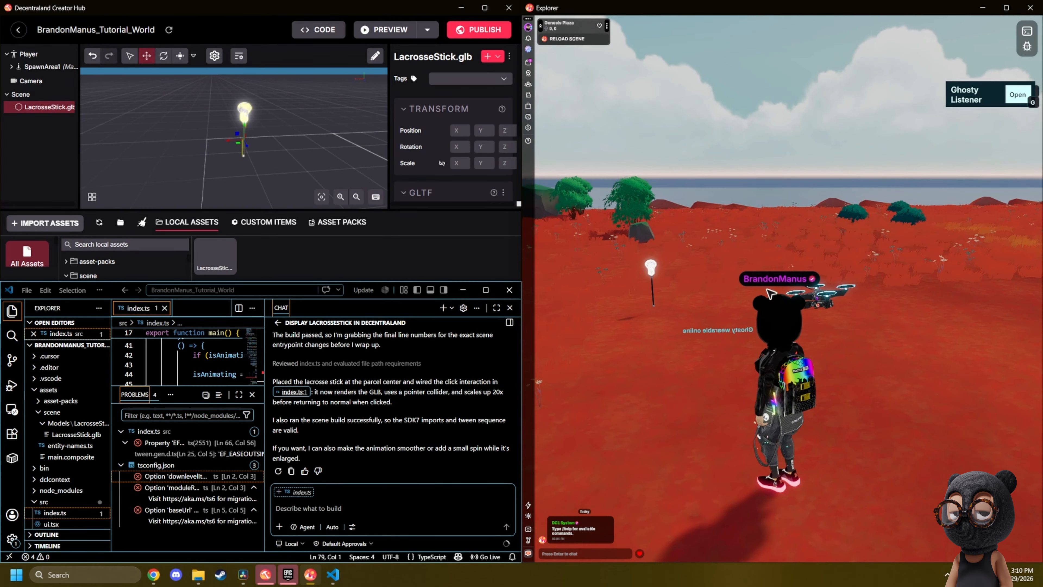
{"action": "left_click", "coordinate": [481, 292]}
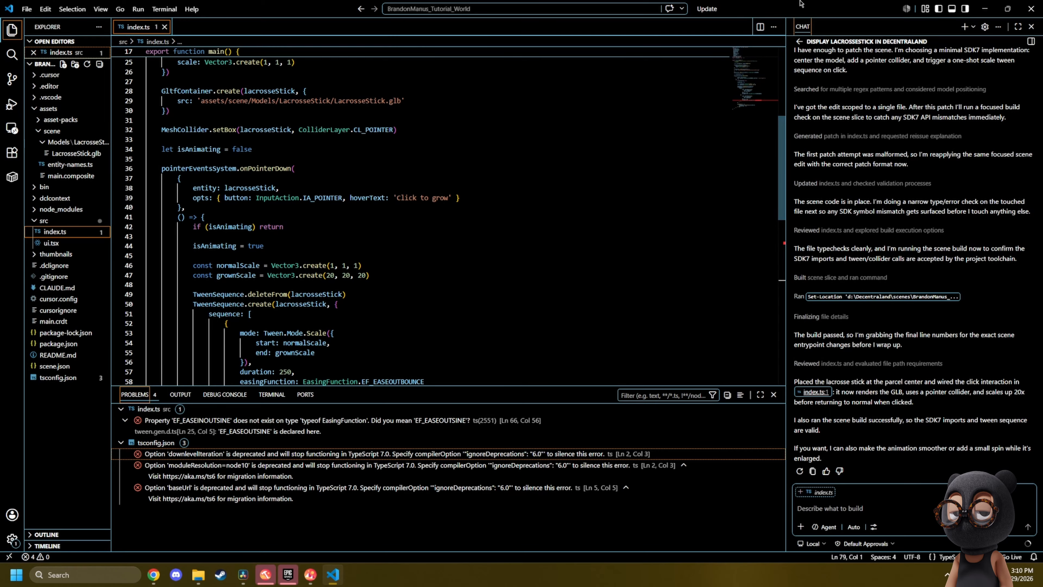
{"action": "left_click_drag", "start_coordinate": [802, 3], "coordinate": [1, 572]}
{"action": "left_click", "coordinate": [640, 370]}
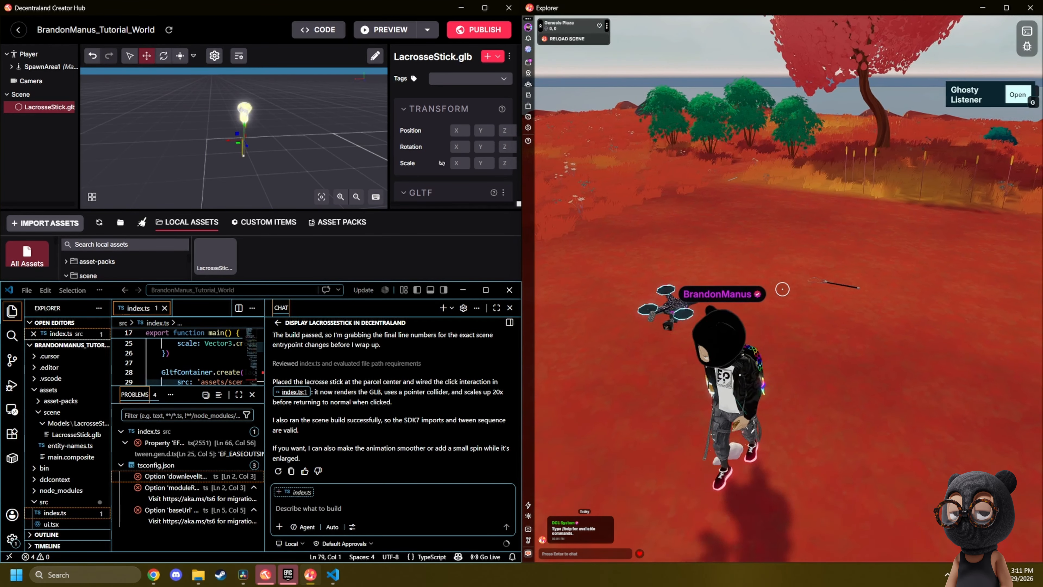
{"action": "key", "text": "w"}
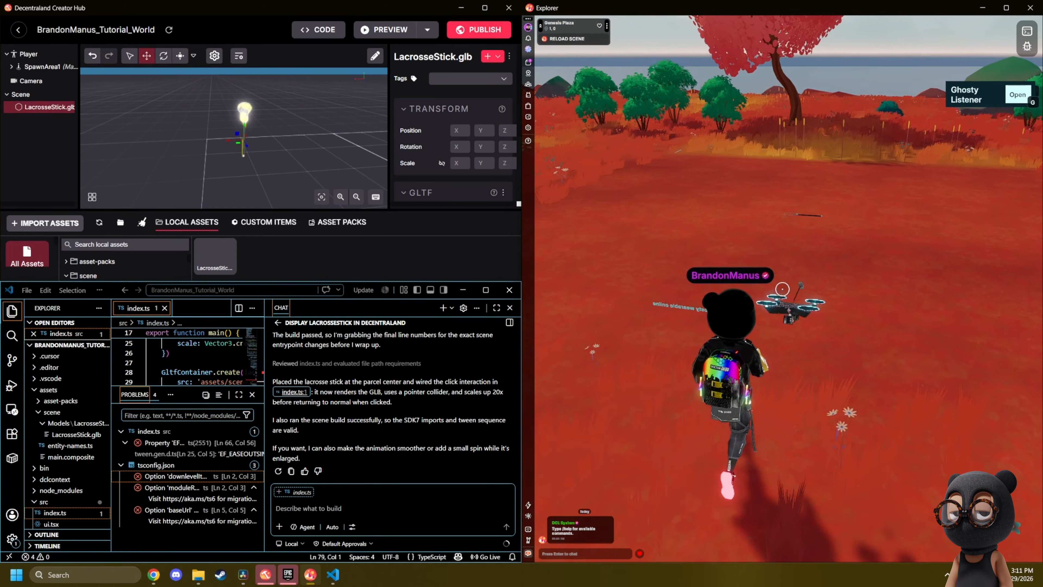
{"action": "key", "text": "w"}
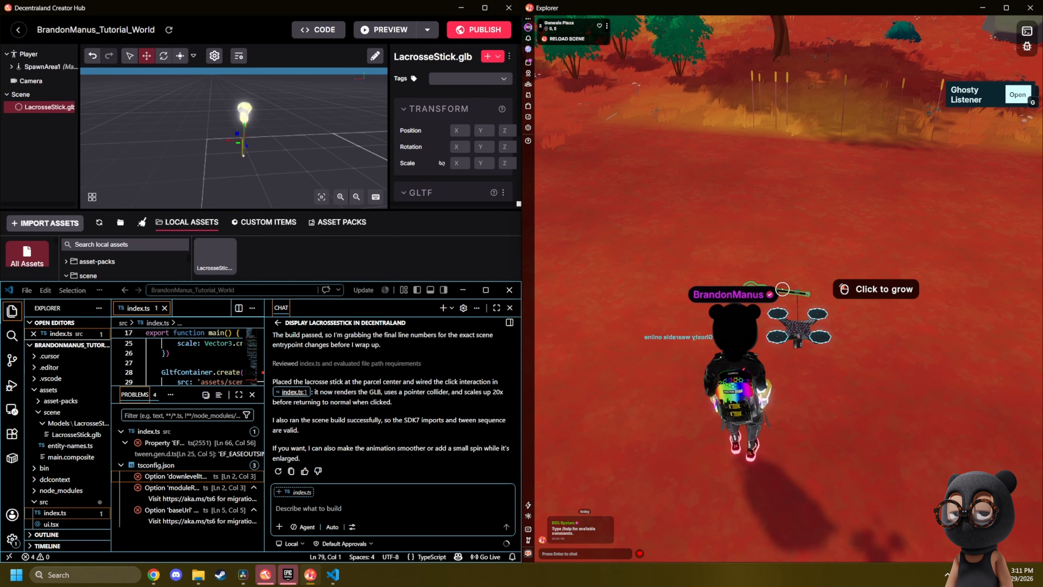
Prompt the agent with "Stick is inside ground and 90deg rotated on side, please fix also did not grow on click" and keep its index.ts changes.
{"action": "left_click", "coordinate": [363, 508]}
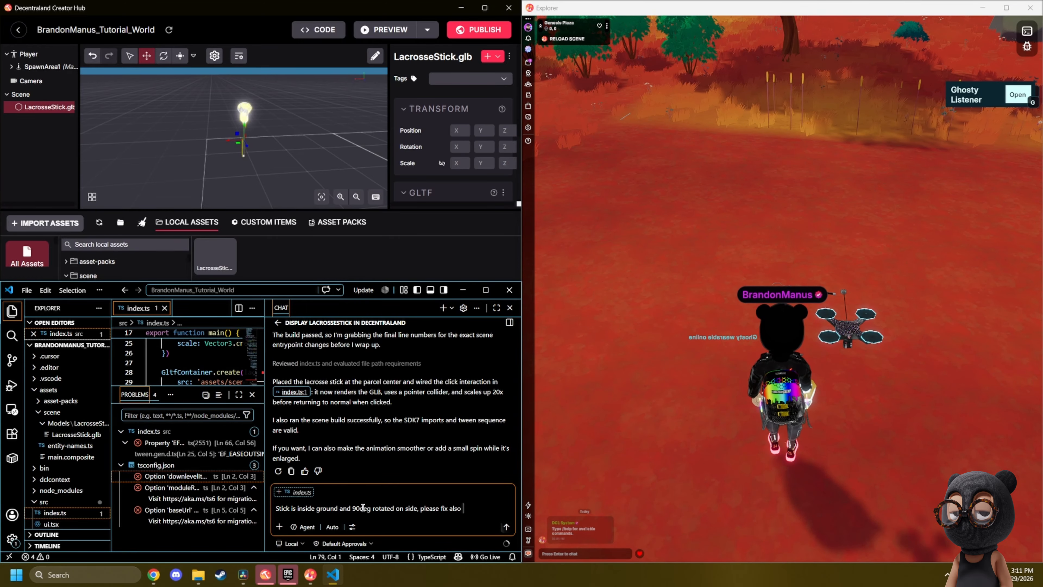
{"action": "type", "text": "id not grow"}
{"action": "type", "text": "on click"}
{"action": "key", "text": "Return"}
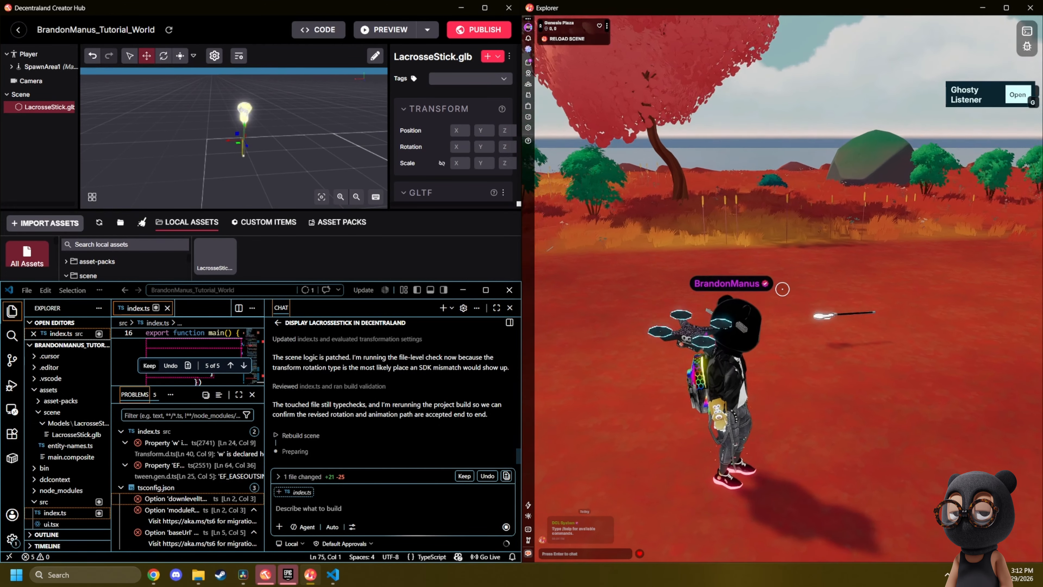
{"action": "key", "text": "Escape"}
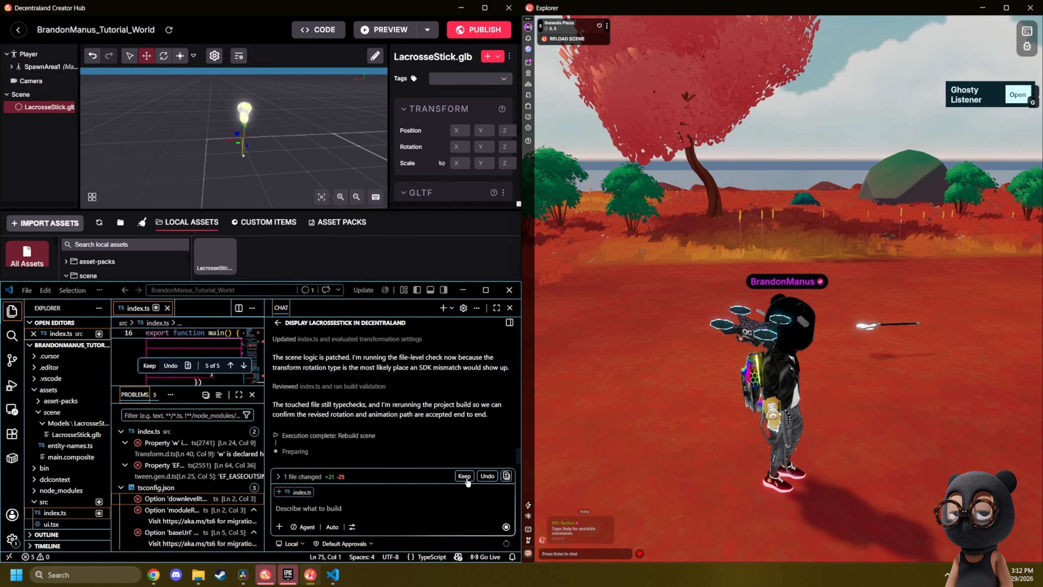
{"action": "left_click", "coordinate": [464, 475]}
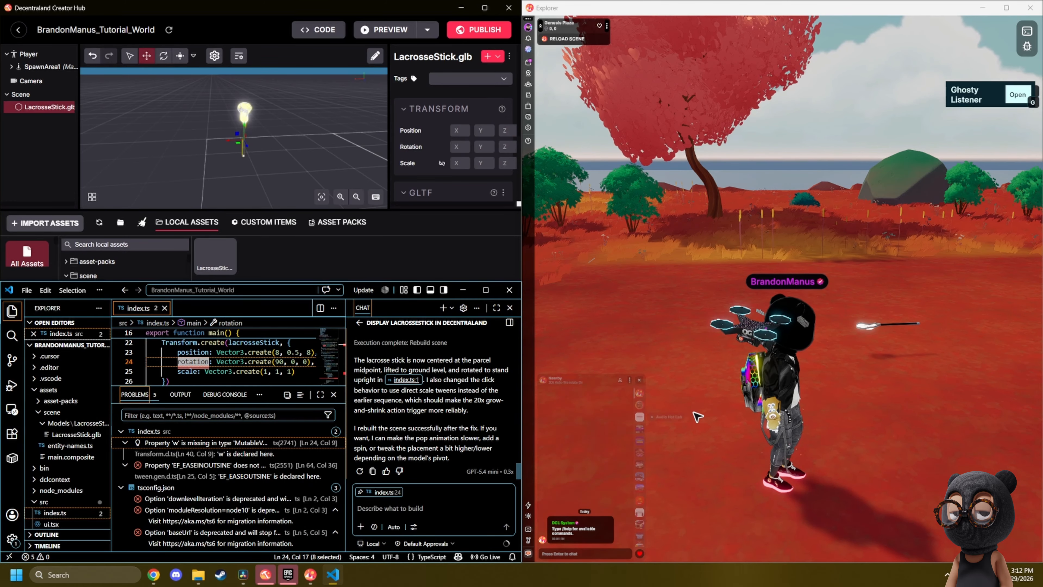
Test the code-generated stick's click-to-grow interaction in the preview and compare it with the stick placed in the editor.
{"action": "left_click", "coordinate": [697, 416]}
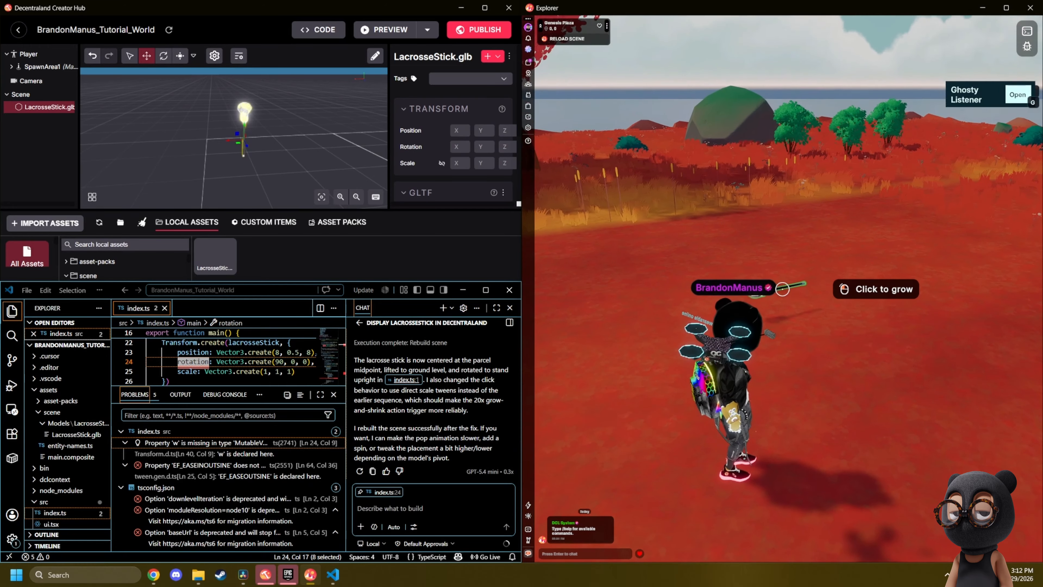
{"action": "left_click", "coordinate": [783, 289]}
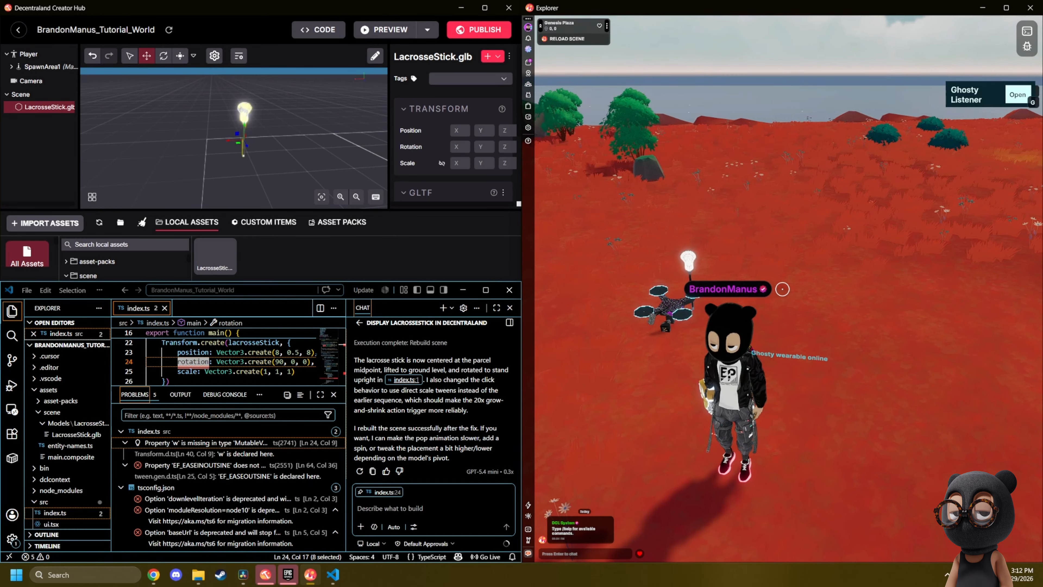
{"action": "scroll", "coordinate": [783, 288], "scroll_direction": "down", "scroll_amount": 2}
{"action": "key", "text": "Escape"}
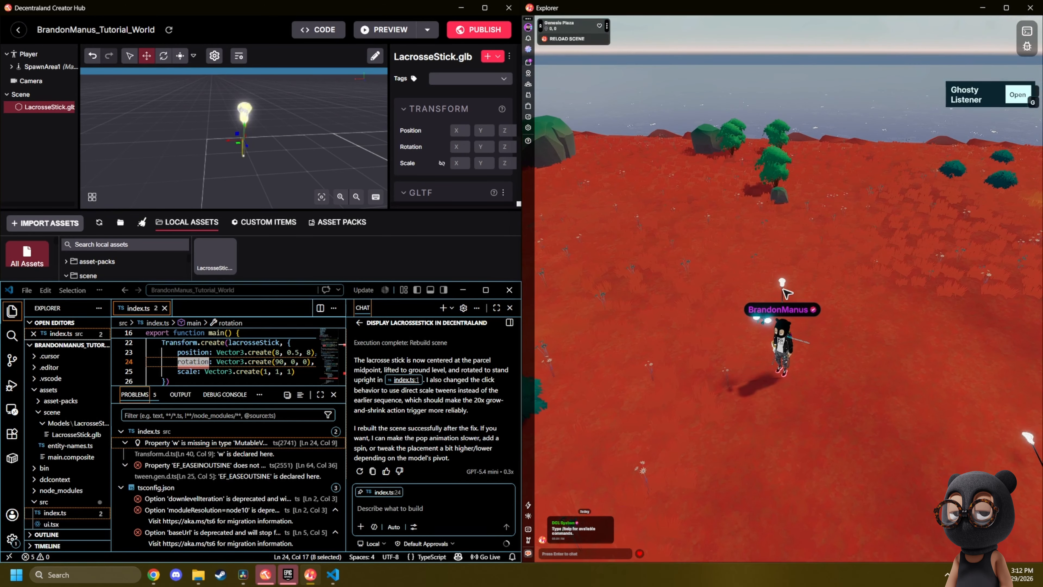
{"action": "left_click", "coordinate": [818, 257]}
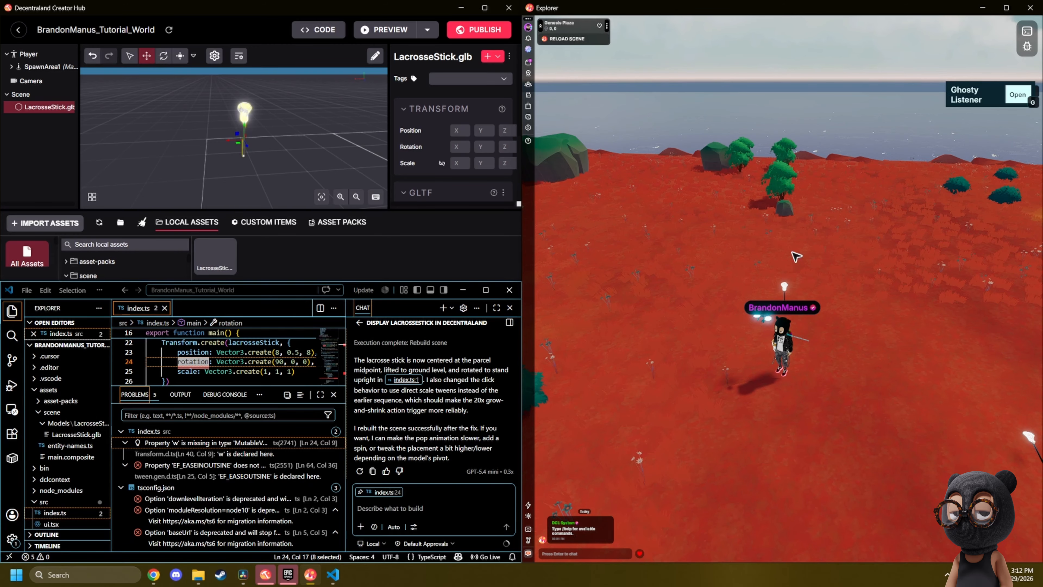
Place a second LacrosseStick.glb from the local assets beside the first stick, at about X 14.50, Z 1.75.
{"action": "scroll", "coordinate": [263, 89], "scroll_direction": "down", "scroll_amount": 3}
{"action": "left_click_drag", "start_coordinate": [263, 89], "coordinate": [695, 172]}
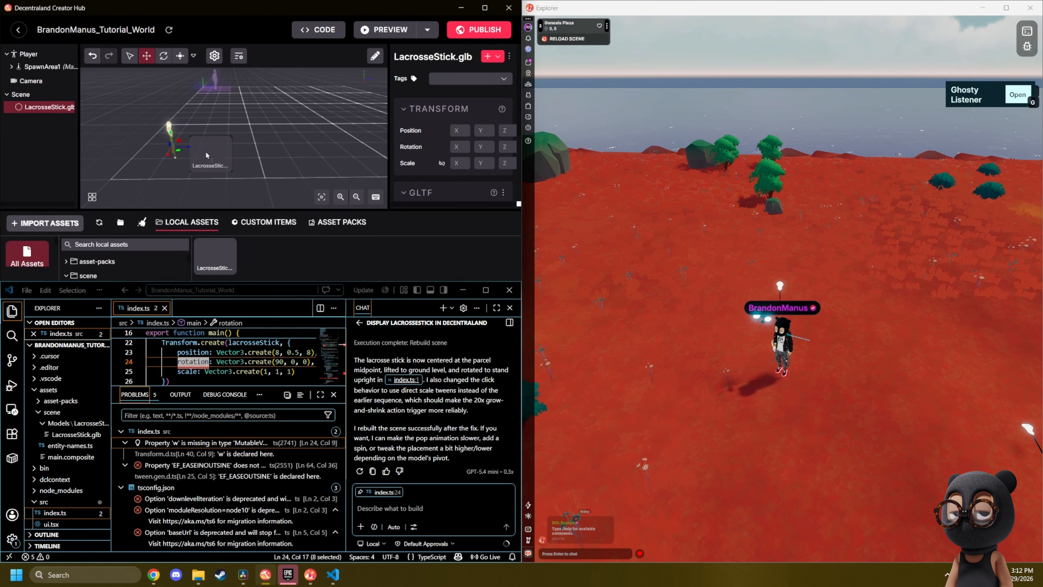
{"action": "left_click_drag", "start_coordinate": [206, 155], "coordinate": [195, 153]}
Walk the avatar around the preview to compare the orientation of the newly placed, original and code-generated sticks.
{"action": "left_click", "coordinate": [783, 289]}
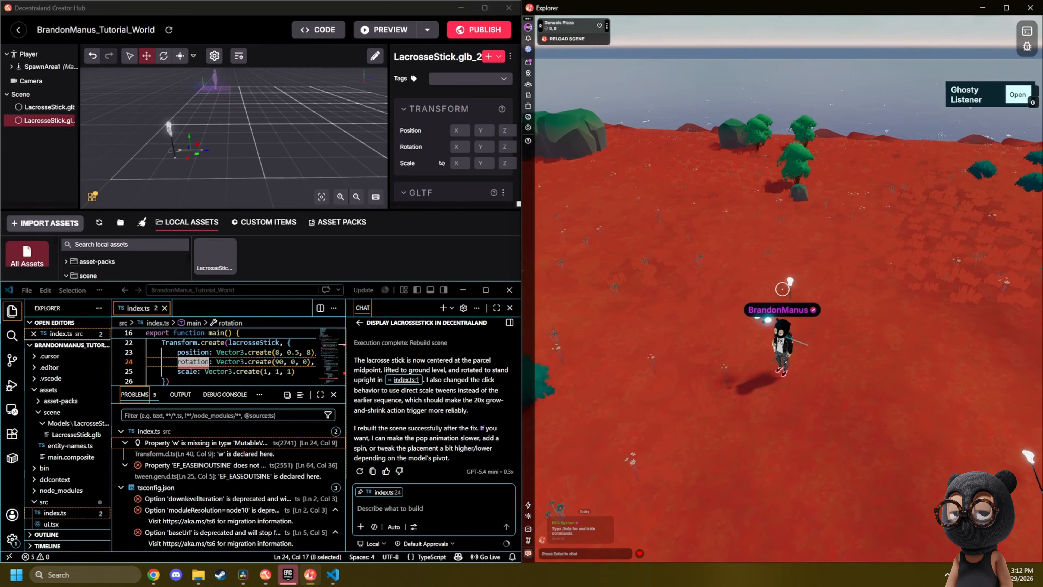
{"action": "key", "text": "w"}
{"action": "key", "text": "w"}
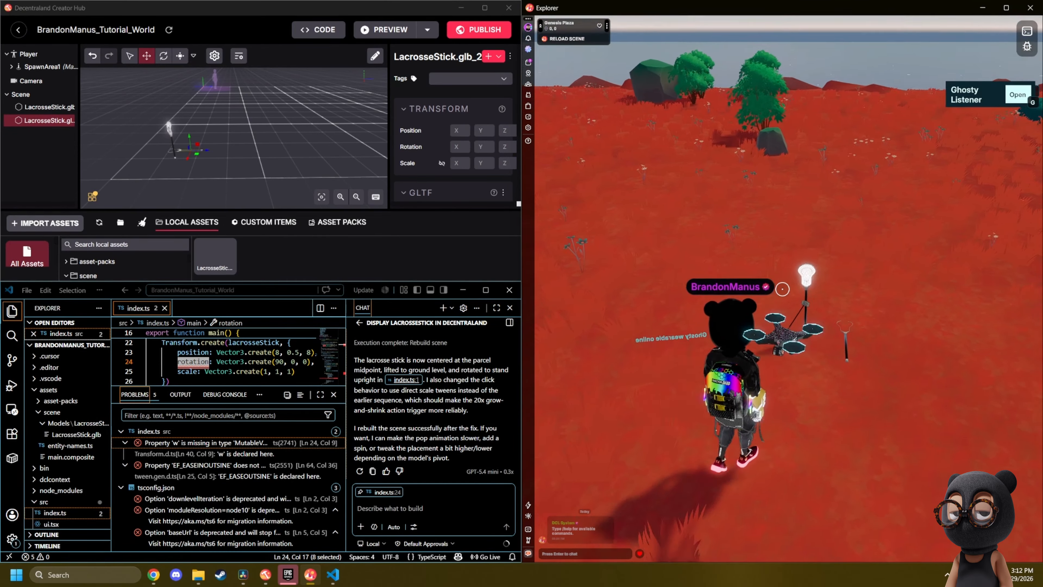
{"action": "key", "text": "s"}
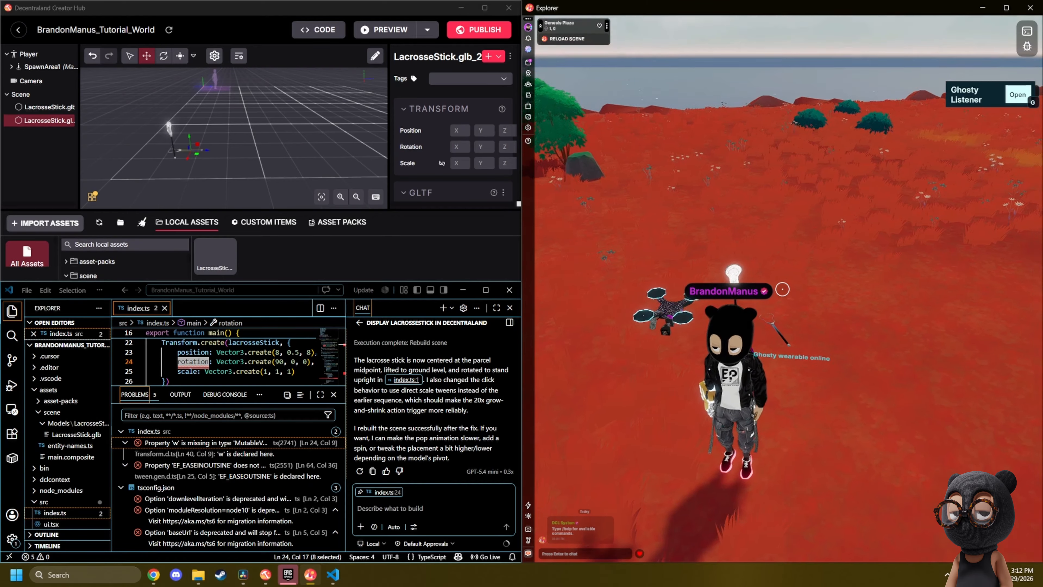
{"action": "key", "text": "w"}
{"action": "key", "text": "w"}
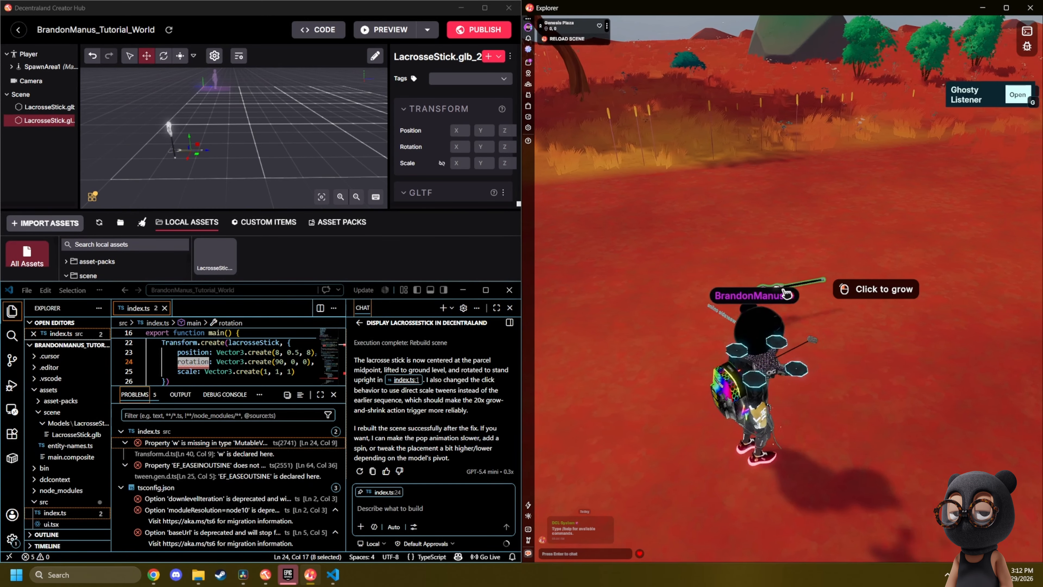
Check the lacrosse stick's Transform code in index.ts and switch to the enlarged Decentraland Creator Hub.
{"action": "left_click", "coordinate": [486, 291]}
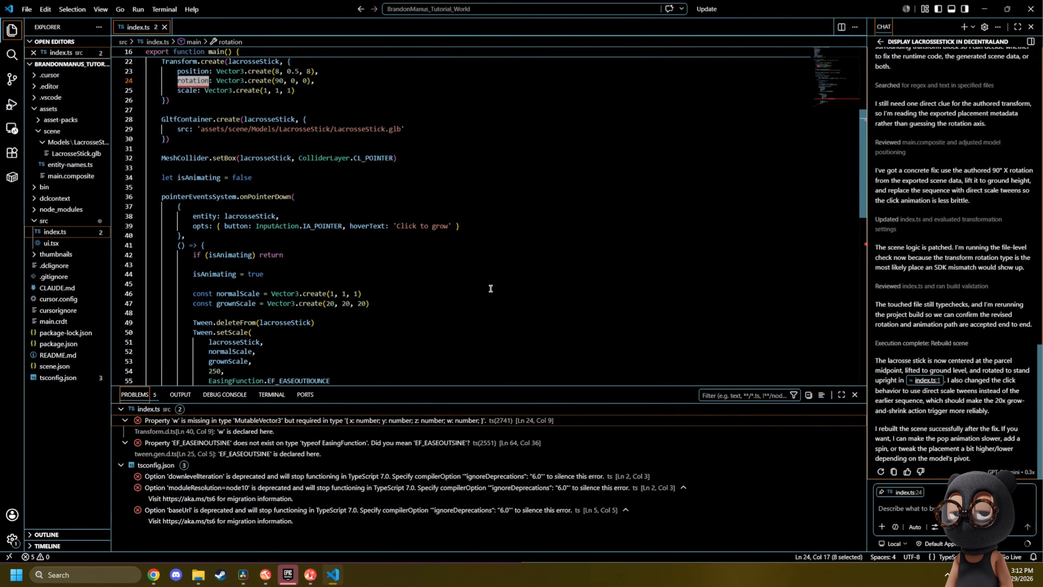
{"action": "scroll", "coordinate": [540, 291], "scroll_direction": "up", "scroll_amount": 5}
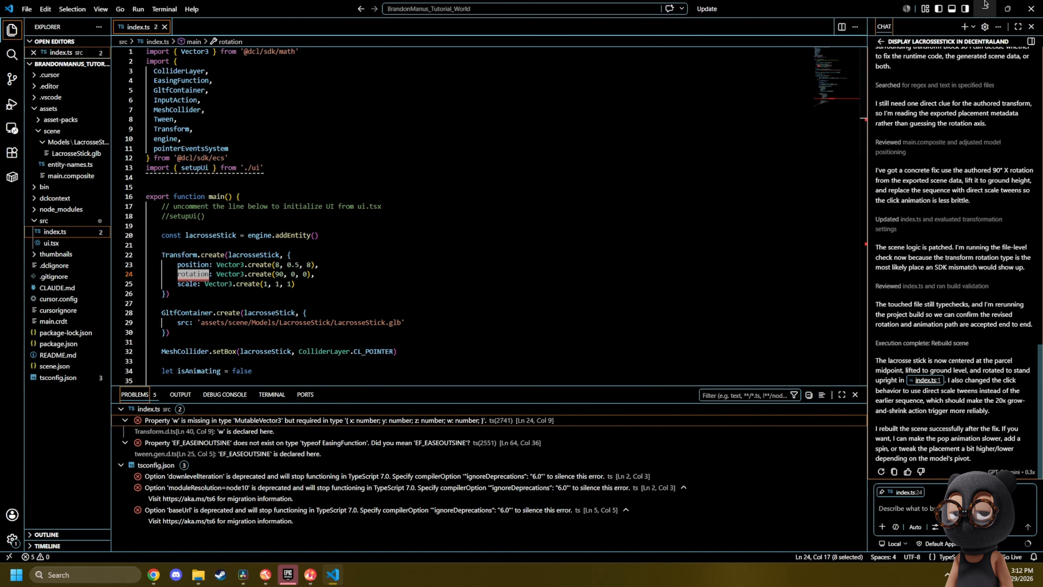
{"action": "left_click", "coordinate": [985, 9]}
{"action": "key", "text": "Escape"}
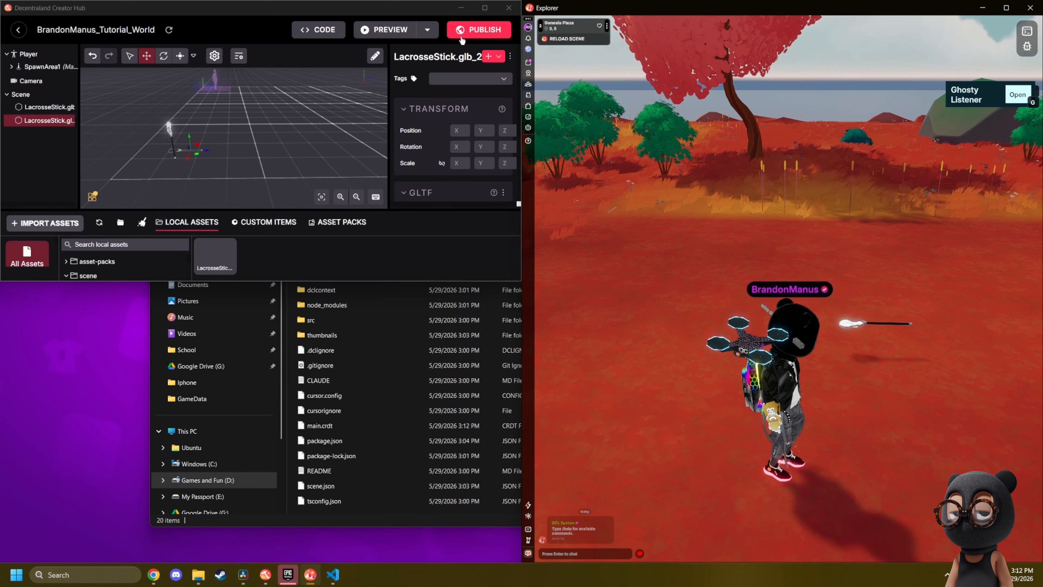
{"action": "left_click", "coordinate": [484, 8]}
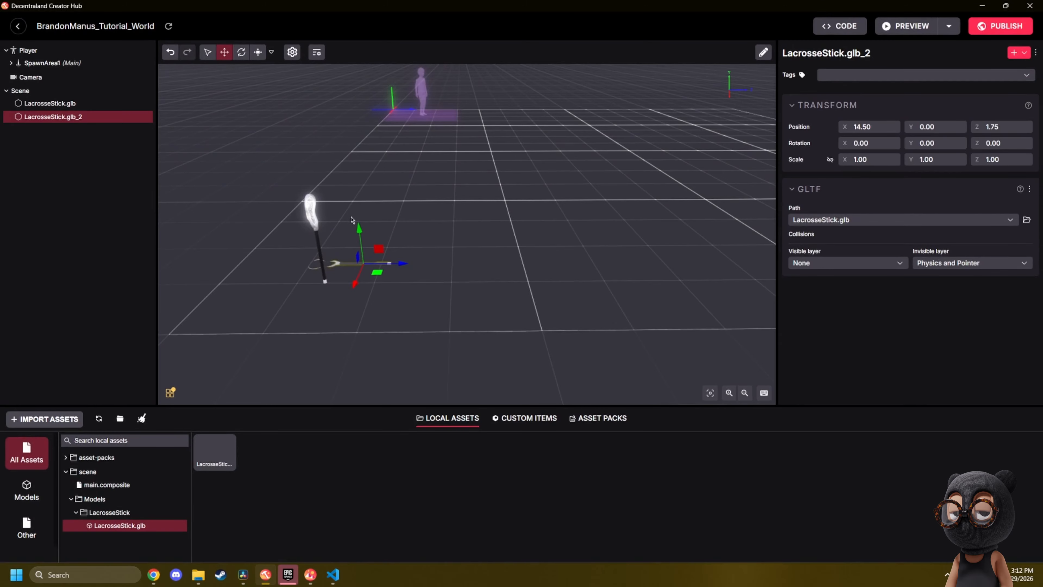
Check the scene optimization figures and delete both lacrosse sticks placed in the editor scene.
{"action": "left_click", "coordinate": [171, 391]}
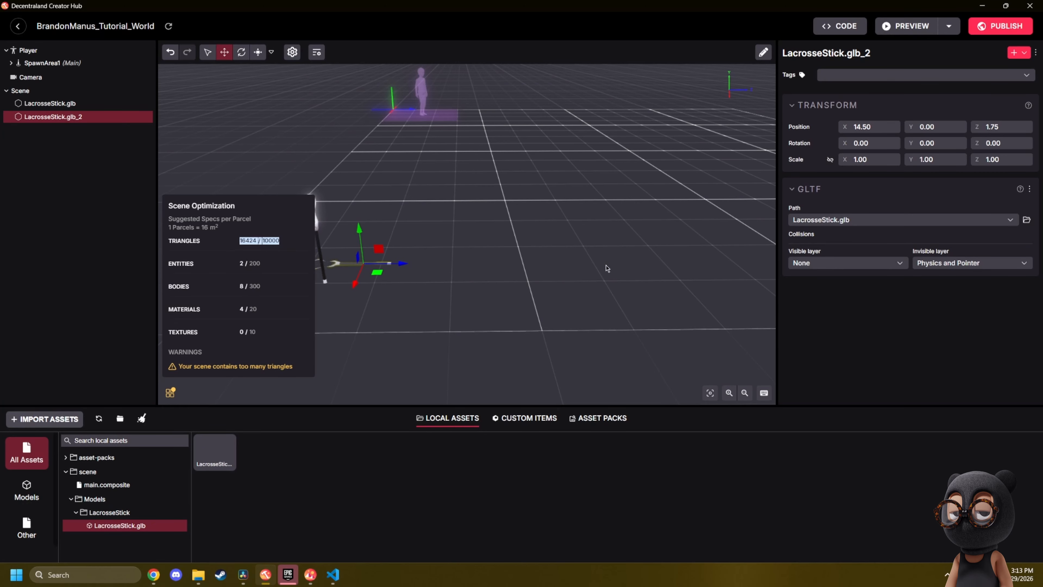
{"action": "right_click_drag", "start_coordinate": [607, 268], "coordinate": [473, 286]}
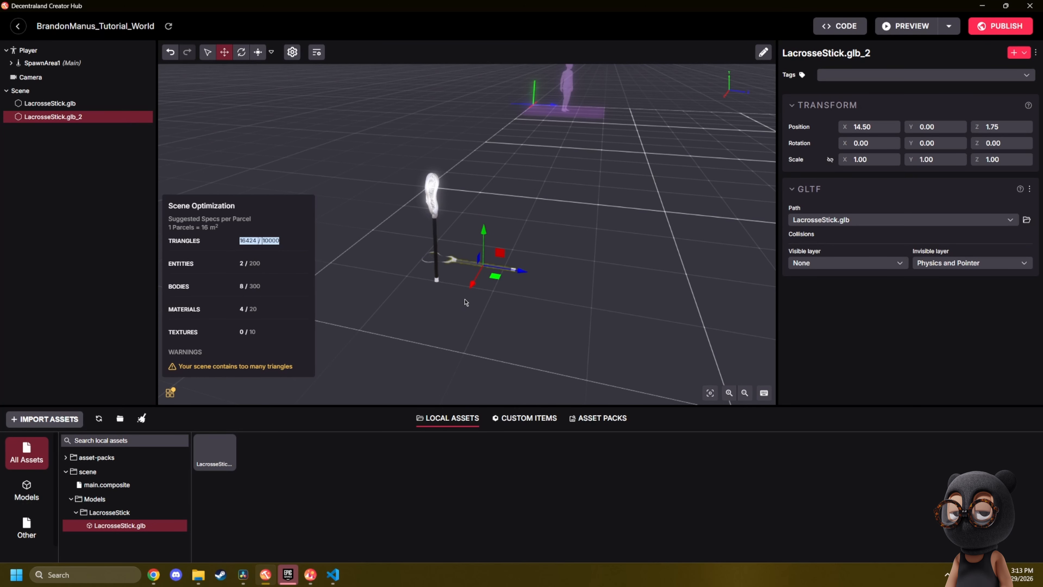
{"action": "key", "text": "Delete"}
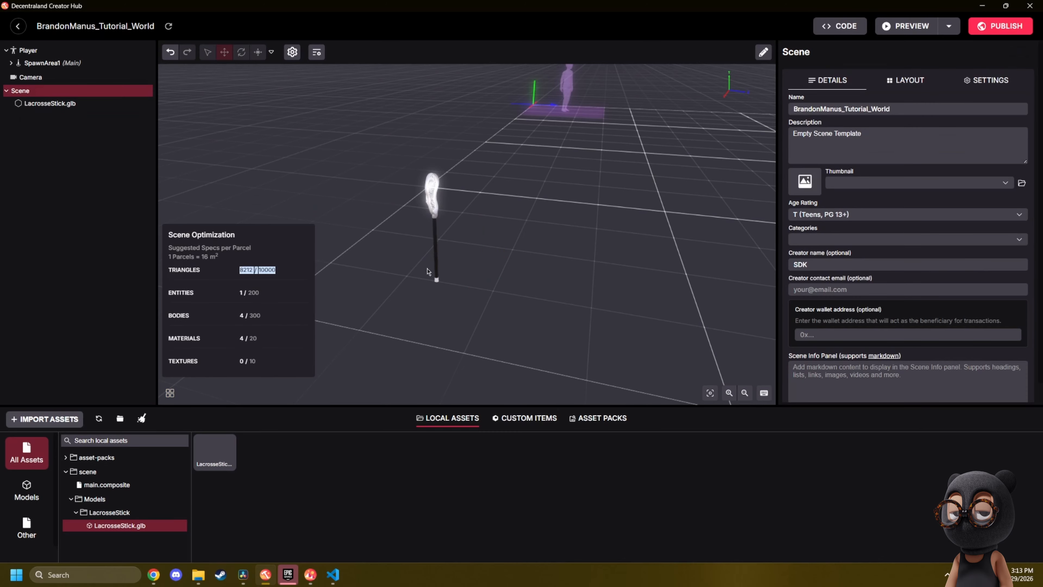
{"action": "left_click", "coordinate": [436, 263]}
{"action": "key", "text": "Delete"}
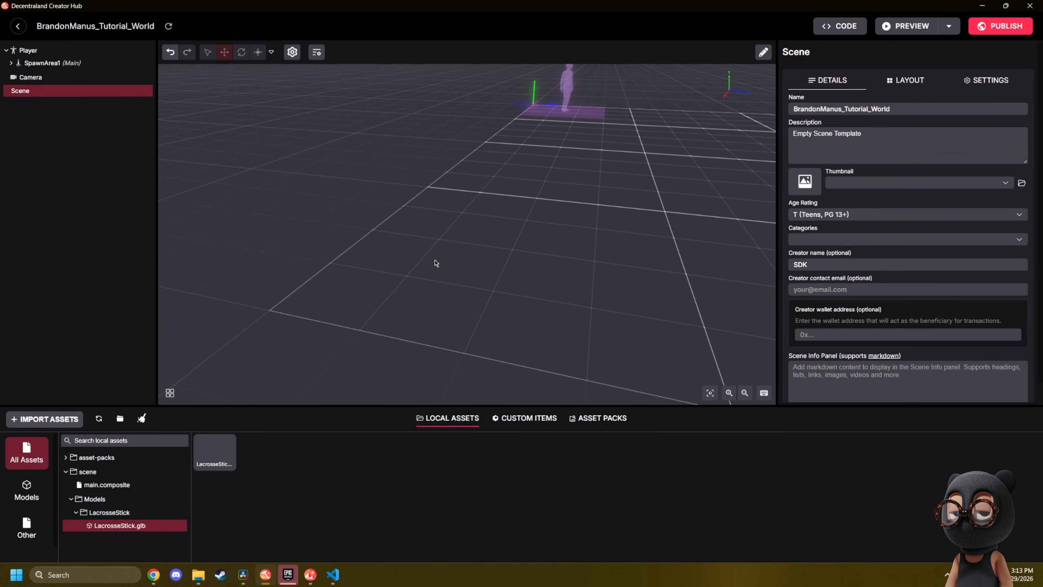
Tile Creator Hub beside the Explorer preview and walk the avatar around to inspect the remaining code-generated stick.
{"action": "left_click_drag", "start_coordinate": [661, 13], "coordinate": [1, 175]}
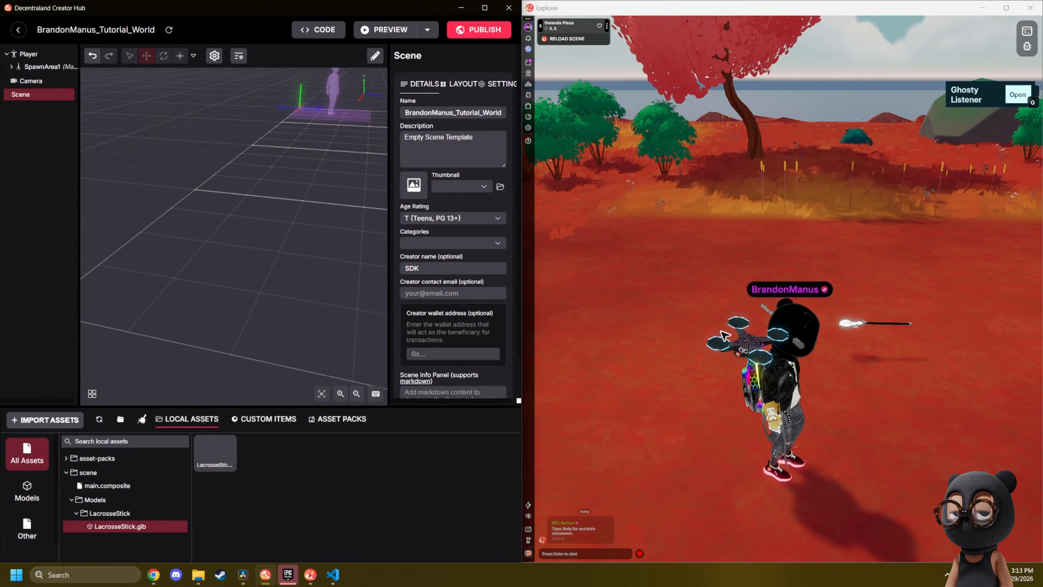
{"action": "left_click", "coordinate": [706, 263]}
{"action": "key", "text": "s"}
{"action": "key", "text": "w"}
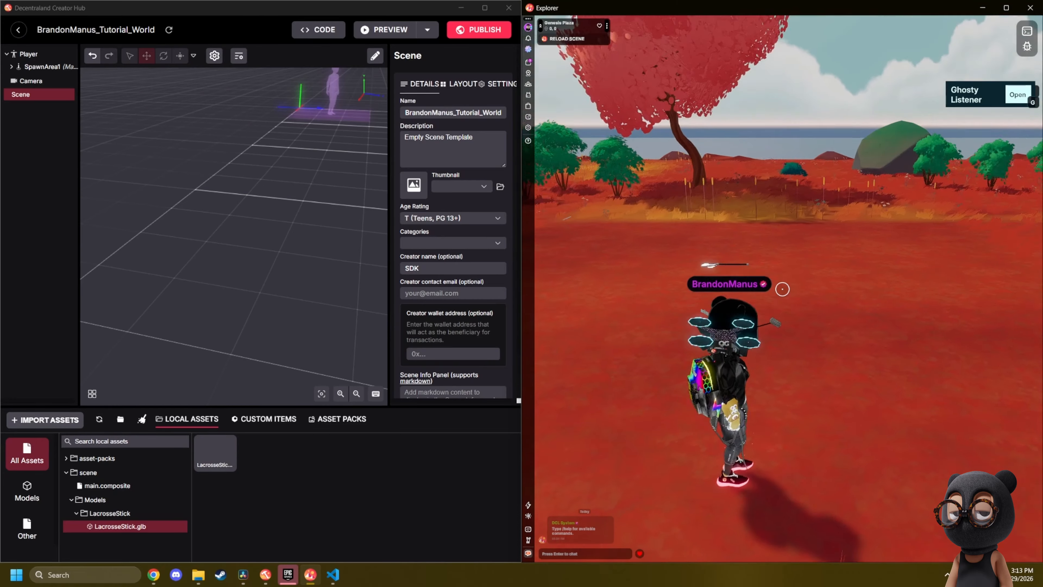
{"action": "key", "text": "d"}
{"action": "key", "text": "w"}
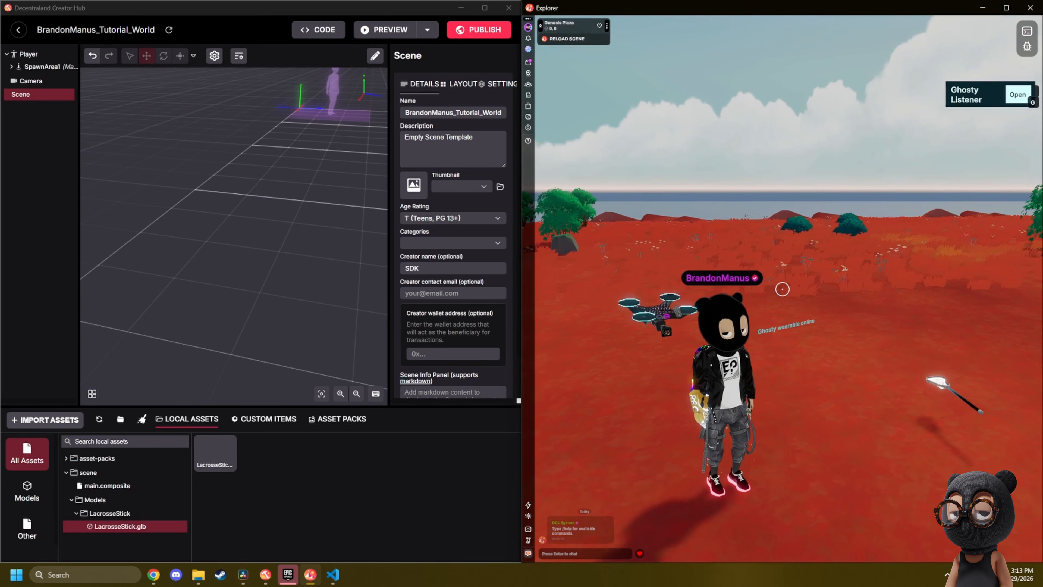
Place LacrosseStick.glb from the local assets in the scene and compare its orientation with the code-generated stick in the preview.
{"action": "left_click_drag", "start_coordinate": [217, 463], "coordinate": [210, 320]}
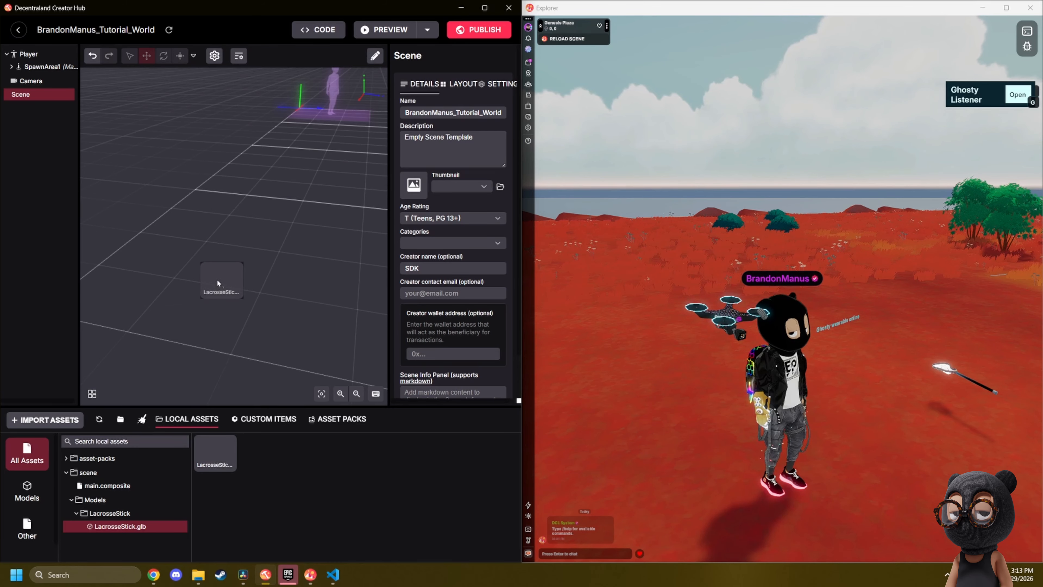
{"action": "left_click_drag", "start_coordinate": [217, 283], "coordinate": [220, 224]}
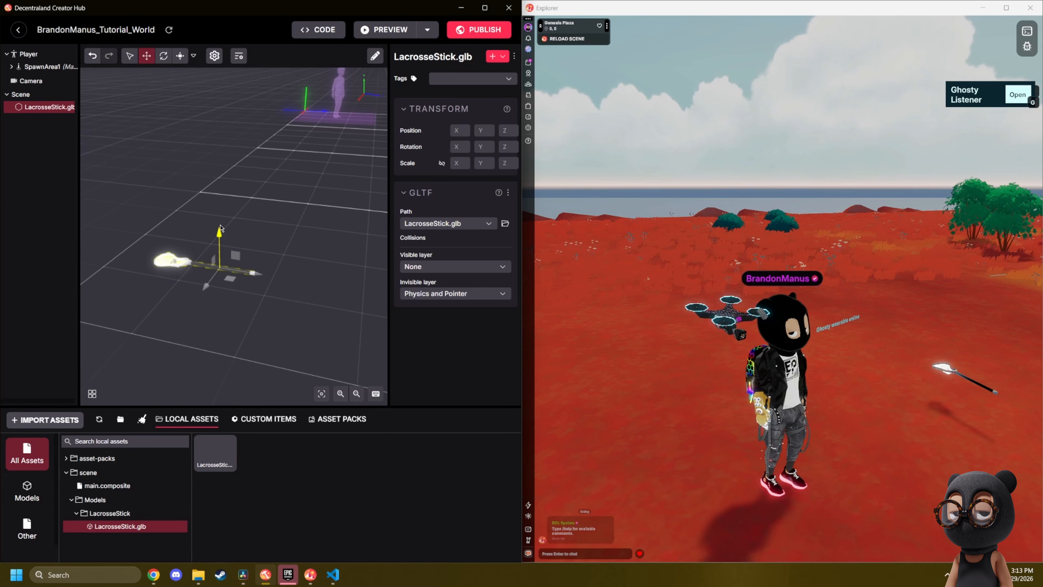
{"action": "mouse_move", "coordinate": [593, 306]}
{"action": "left_mouse_down"}
{"action": "mouse_move", "coordinate": [783, 288]}
{"action": "mouse_move", "coordinate": [594, 306]}
{"action": "left_mouse_up"}
{"action": "key", "text": "w"}
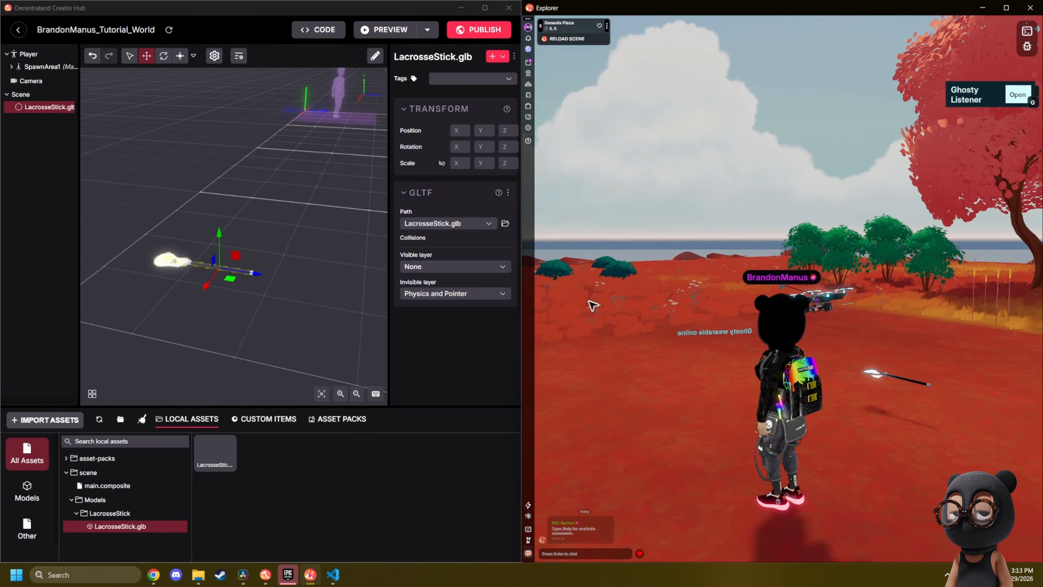
{"action": "left_click", "coordinate": [96, 392]}
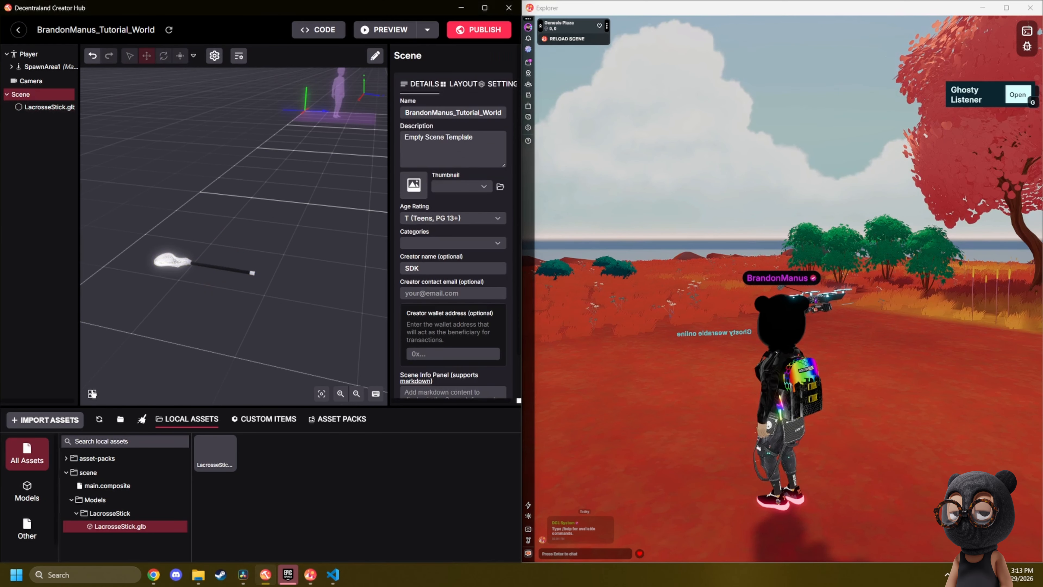
{"action": "left_click", "coordinate": [273, 349]}
{"action": "left_click_drag", "start_coordinate": [218, 318], "coordinate": [211, 268]}
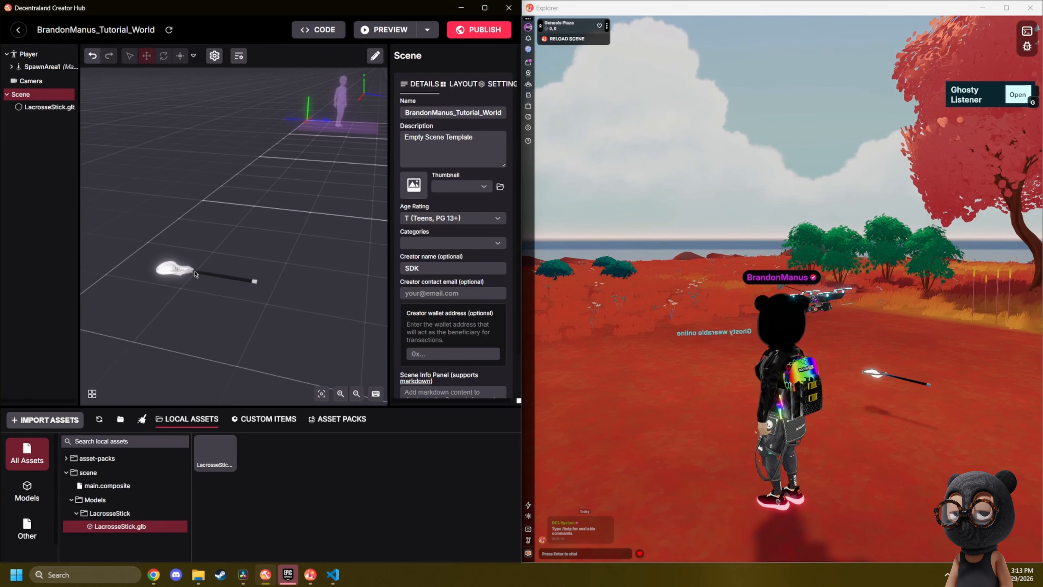
{"action": "left_click_drag", "start_coordinate": [267, 272], "coordinate": [283, 259]}
Delete the placed stick, add another copy of LacrosseStick.glb to the scene, and remove that copy as well.
{"action": "left_click", "coordinate": [45, 108]}
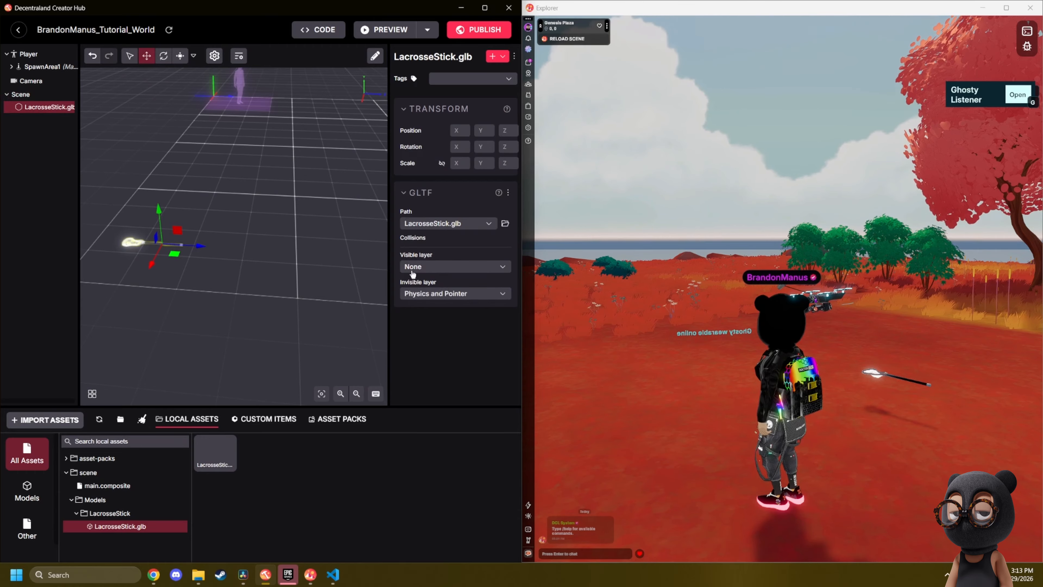
{"action": "key", "text": "Delete"}
{"action": "left_click_drag", "start_coordinate": [223, 454], "coordinate": [247, 242]}
{"action": "left_click", "coordinate": [264, 217]}
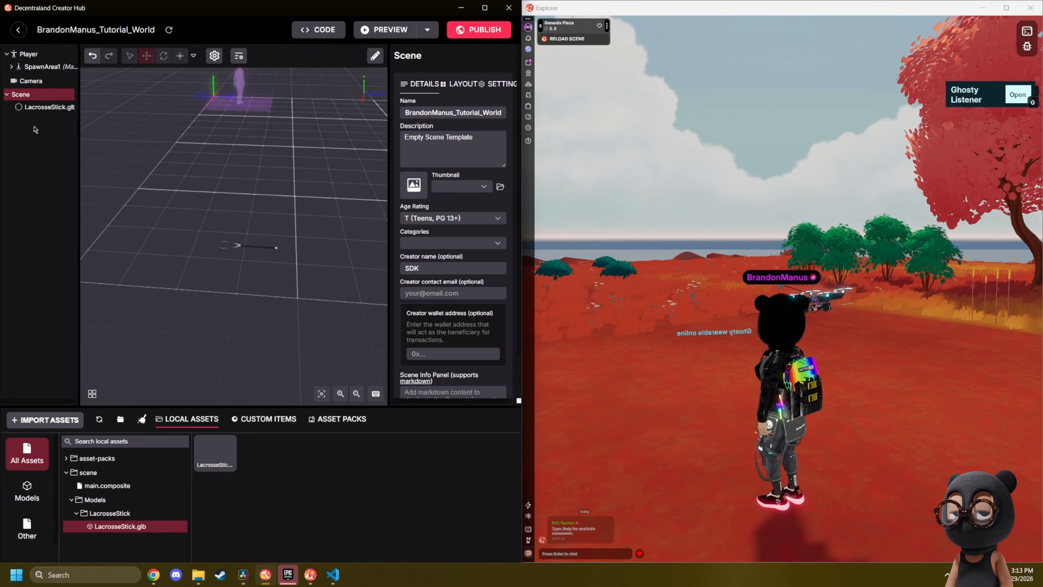
{"action": "left_click", "coordinate": [41, 107]}
{"action": "key", "text": "Delete"}
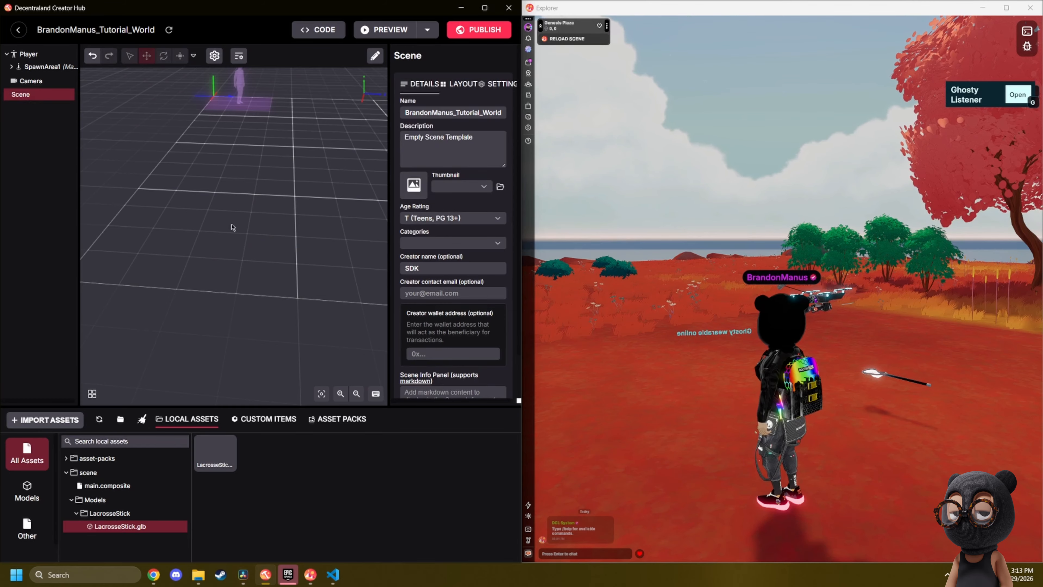
{"action": "left_click_drag", "start_coordinate": [263, 242], "coordinate": [358, 181]}
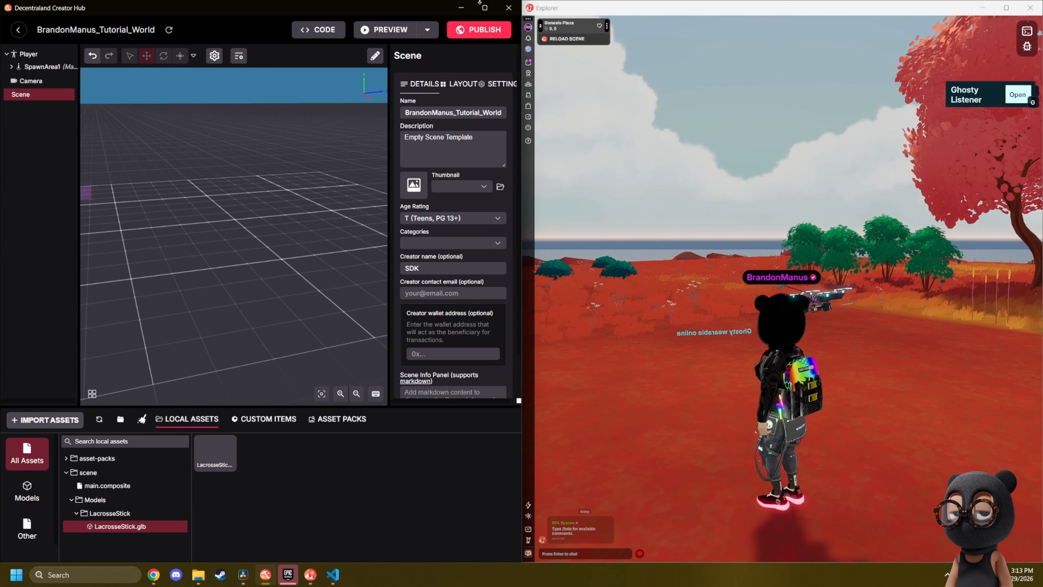
Minimize Creator Hub, switch to Visual Studio Code, and tile it beside the Explorer preview with a widened code window.
{"action": "left_click", "coordinate": [466, 9]}
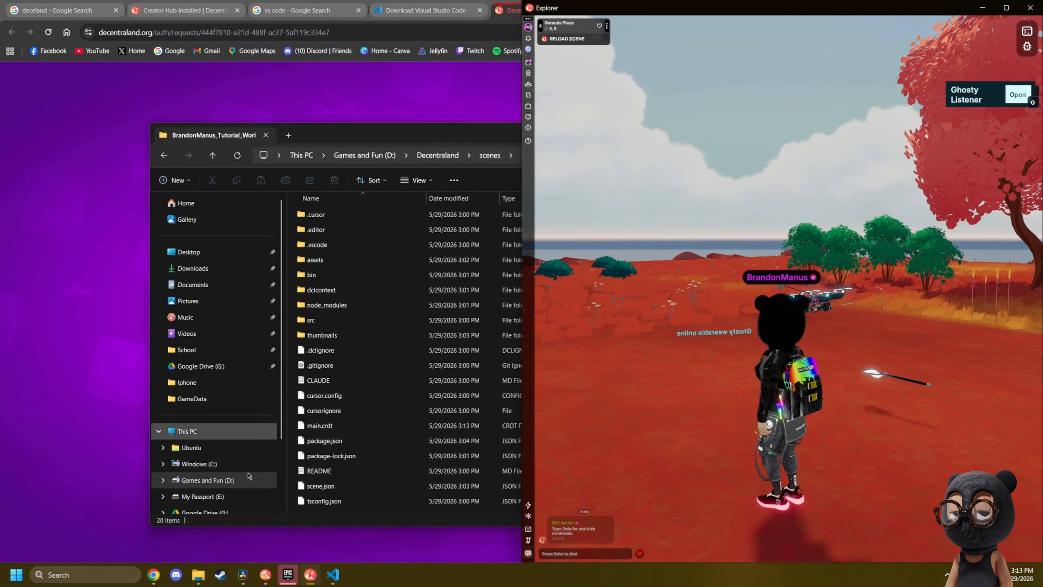
{"action": "left_click", "coordinate": [334, 575]}
{"action": "left_click", "coordinate": [332, 575]}
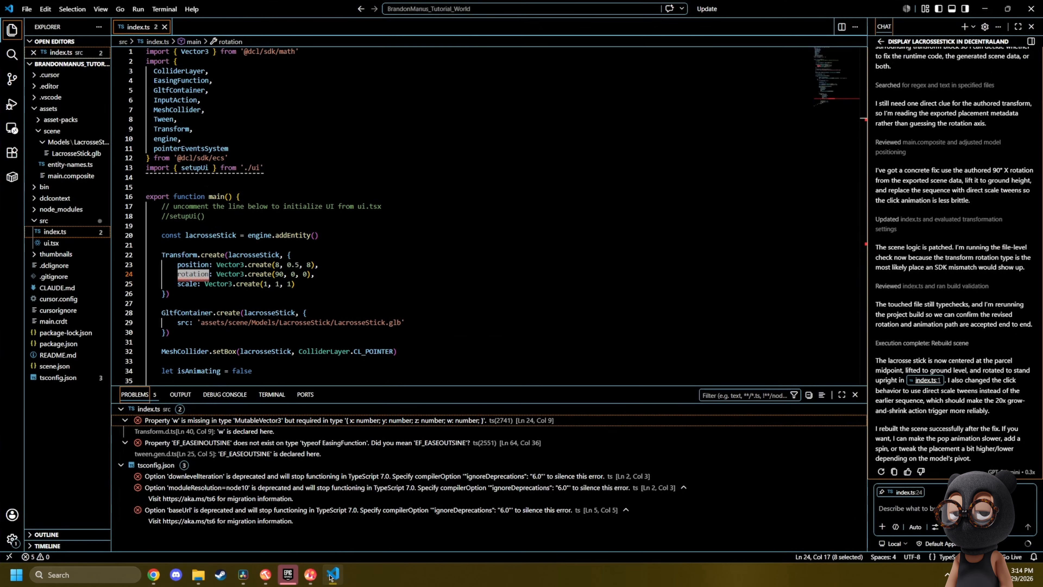
{"action": "double_click", "coordinate": [815, 8]}
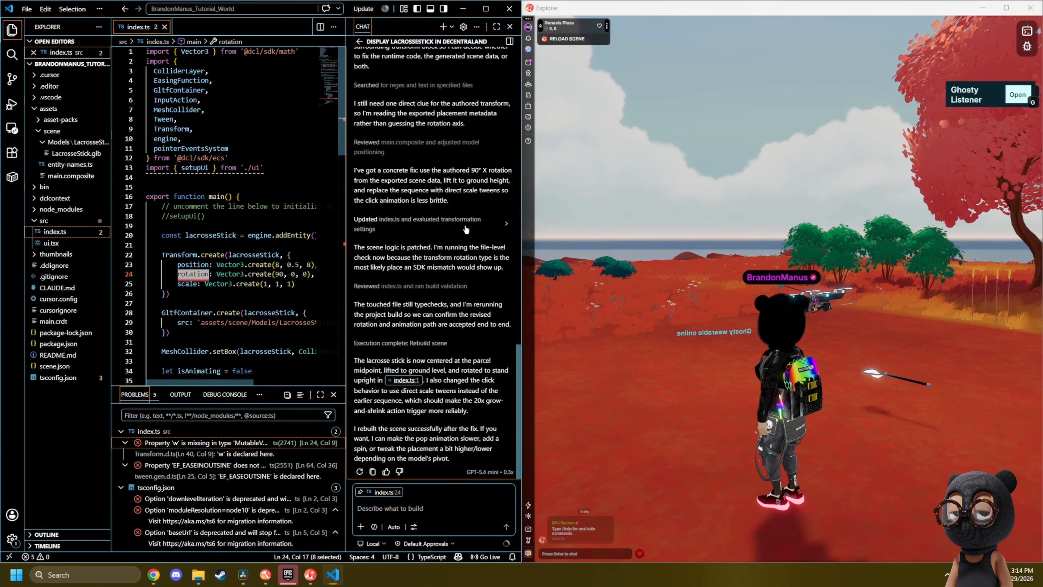
{"action": "left_click_drag", "start_coordinate": [520, 224], "coordinate": [609, 223]}
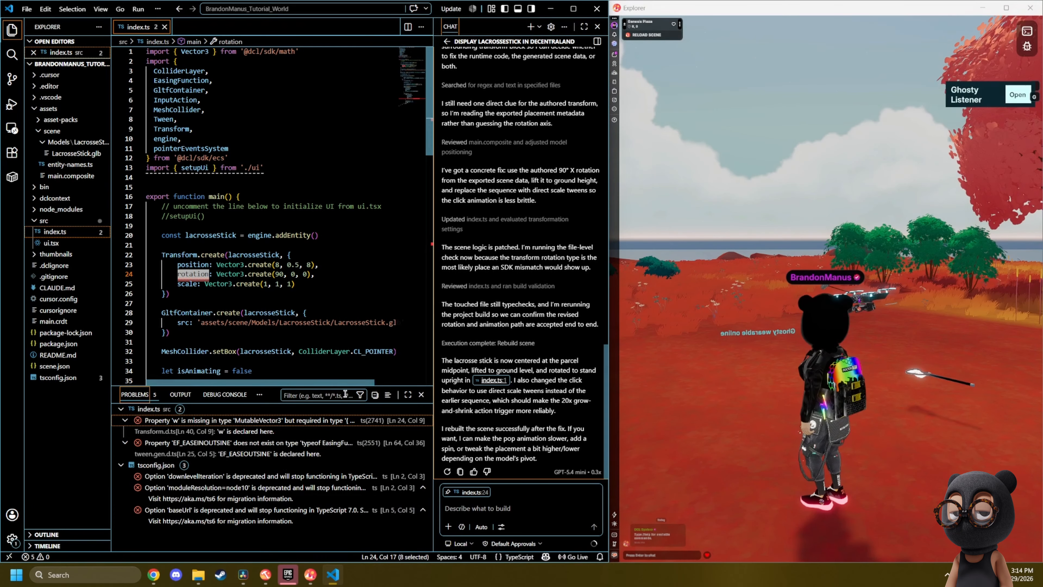
Review the AI chat's notes on the stick's transform fix in the enlarged code editor and restore the side-by-side layout.
{"action": "right_click", "coordinate": [897, 443]}
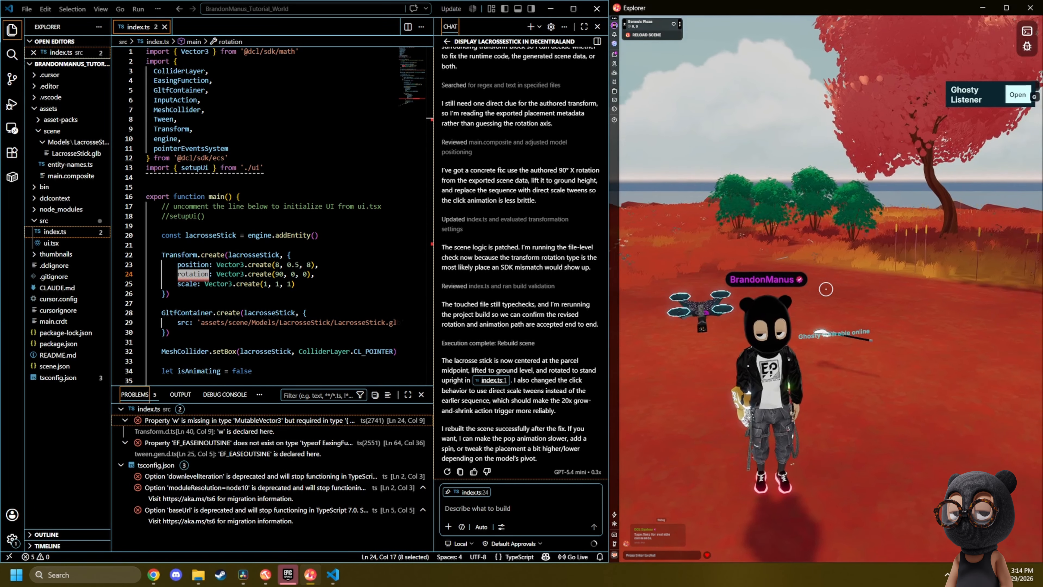
{"action": "right_click", "coordinate": [826, 289]}
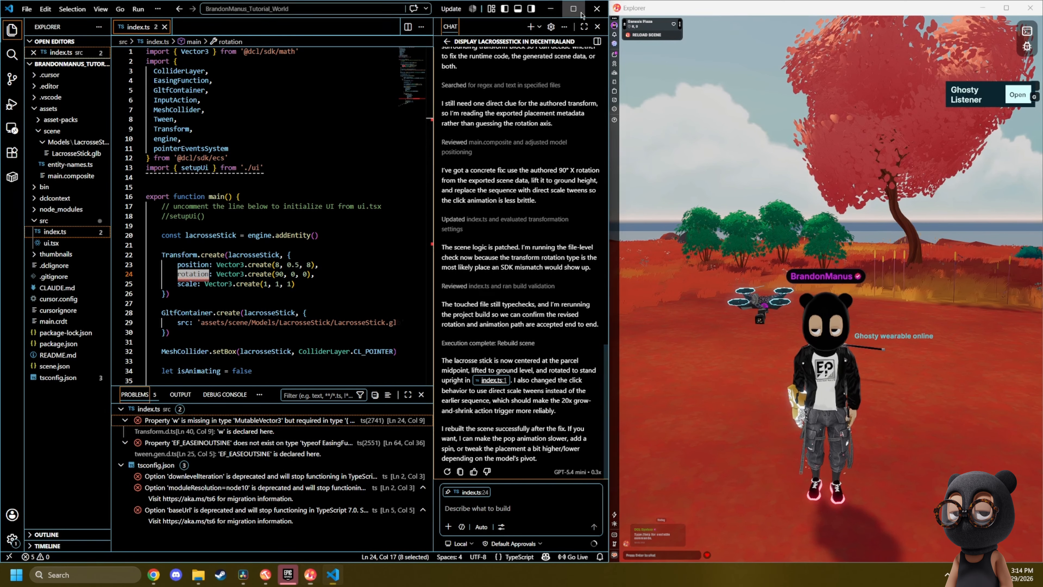
{"action": "left_click", "coordinate": [573, 9]}
{"action": "scroll", "coordinate": [928, 361], "scroll_direction": "up", "scroll_amount": 3}
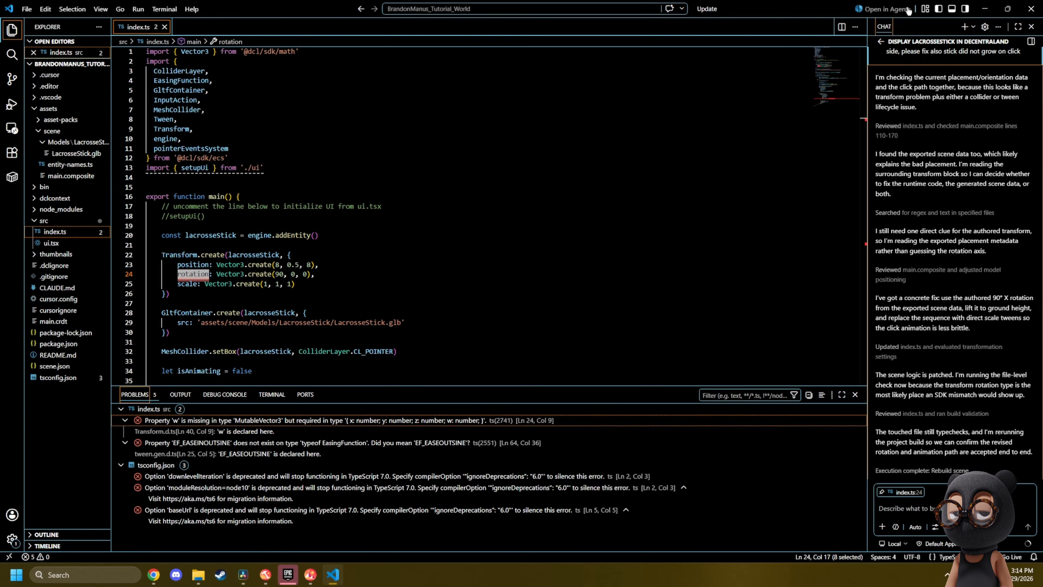
{"action": "left_click_drag", "start_coordinate": [774, 10], "coordinate": [1, 213]}
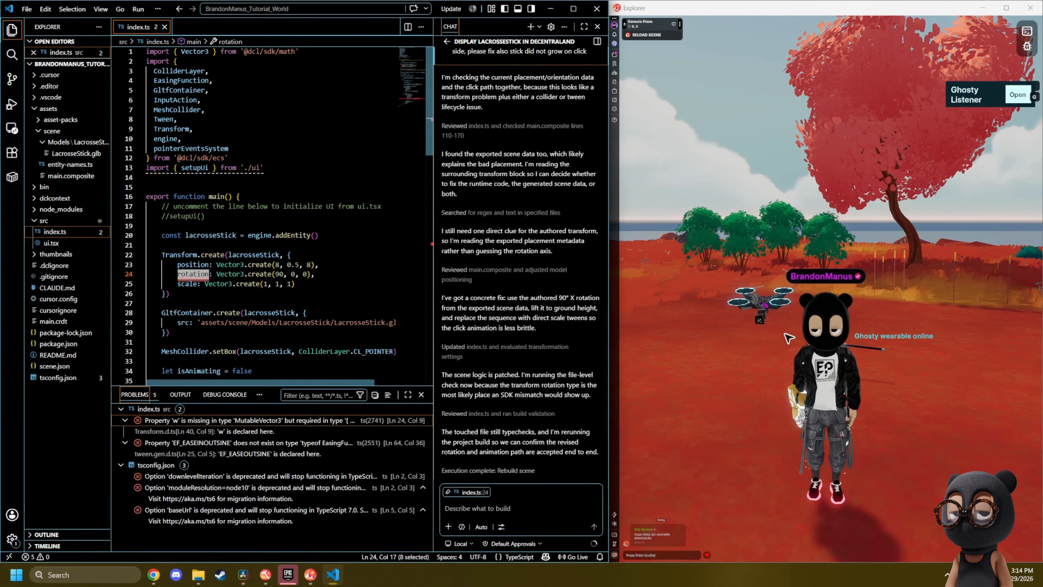
Walk the avatar around the code-generated stick in the preview and test its click-to-grow interaction.
{"action": "left_click", "coordinate": [919, 339]}
{"action": "key", "text": "w"}
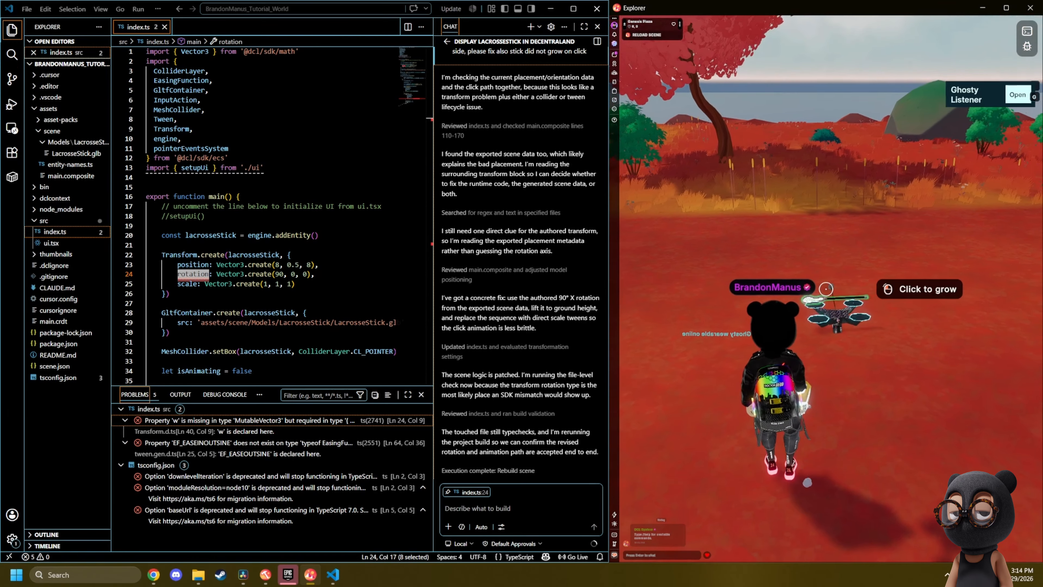
{"action": "key", "text": "d"}
{"action": "key", "text": "s"}
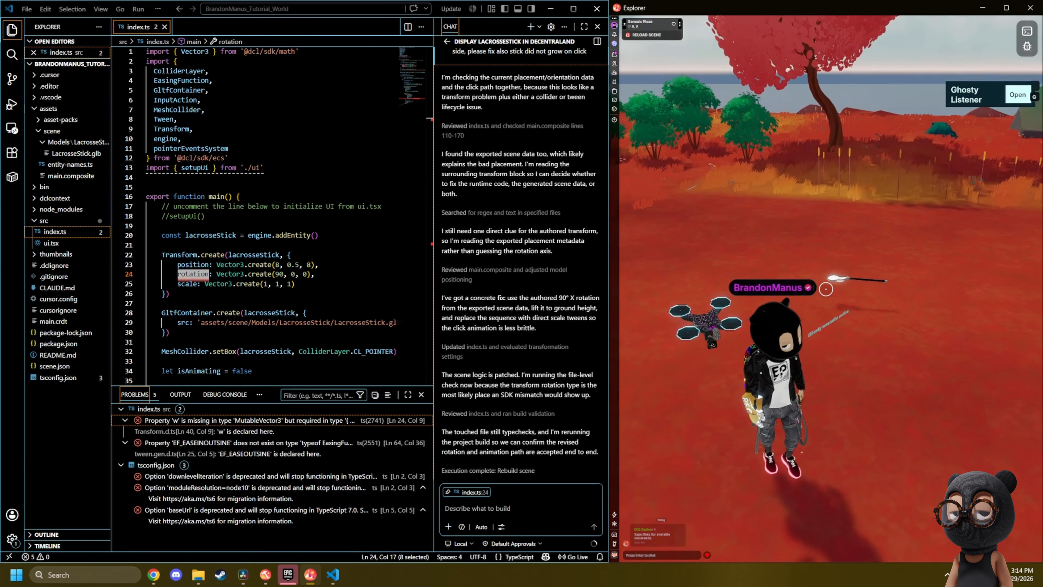
{"action": "key", "text": "d"}
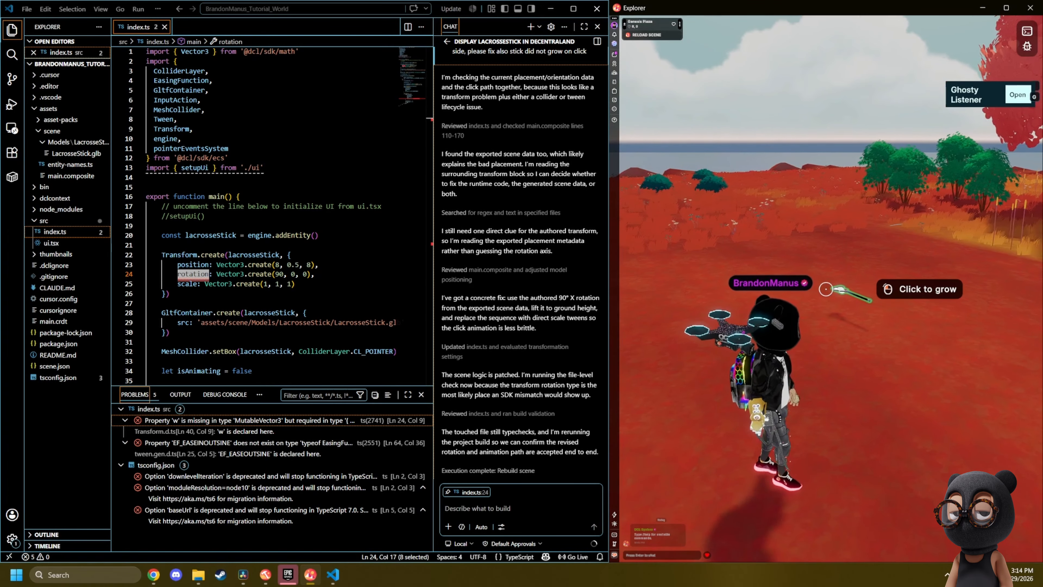
{"action": "left_click", "coordinate": [826, 289]}
{"action": "left_click", "coordinate": [826, 289]}
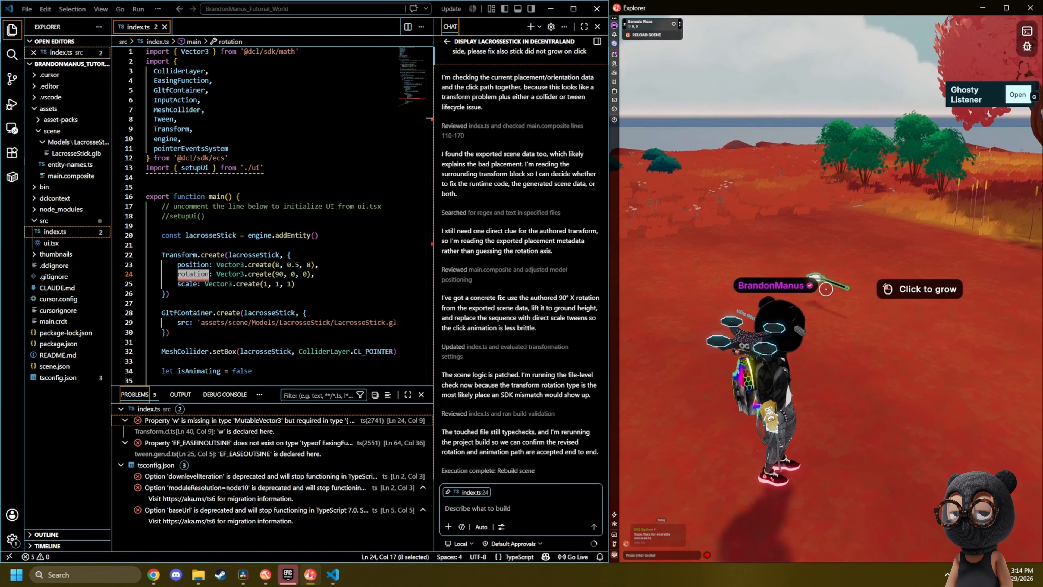
{"action": "left_click", "coordinate": [826, 289]}
{"action": "key", "text": "d"}
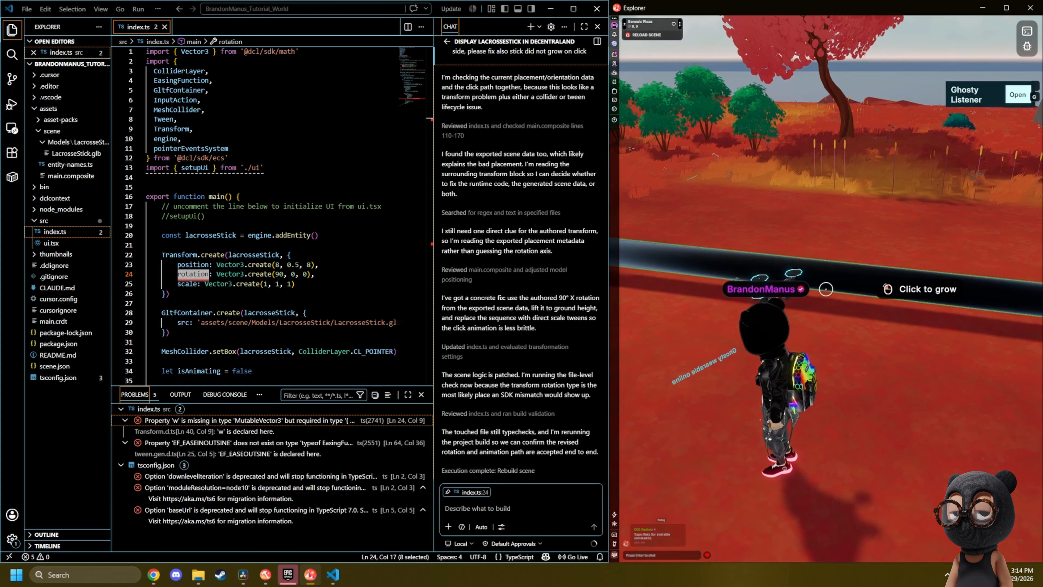
{"action": "key", "text": "w"}
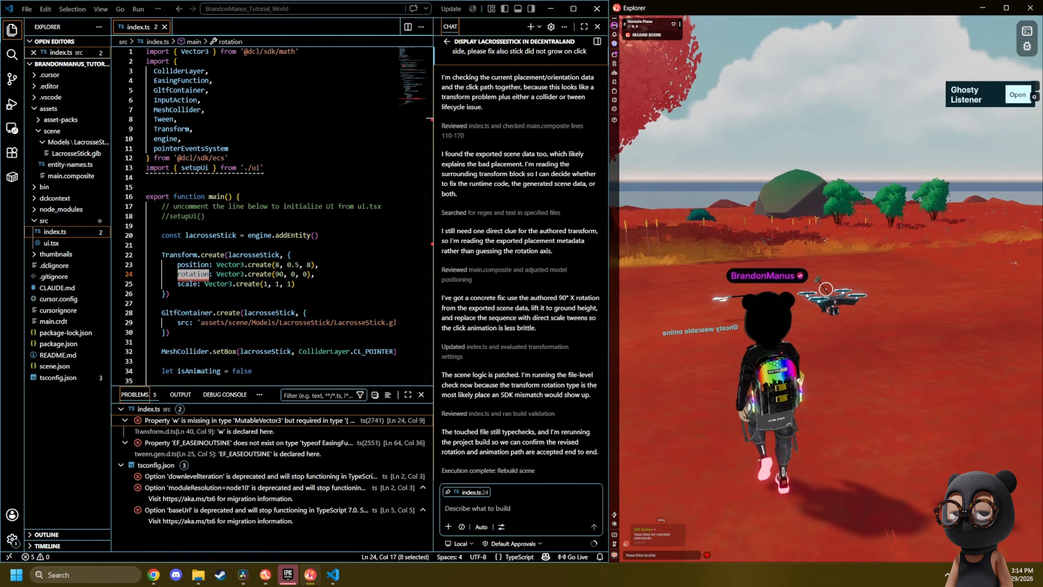
{"action": "key", "text": "Escape"}
{"action": "left_click", "coordinate": [900, 360]}
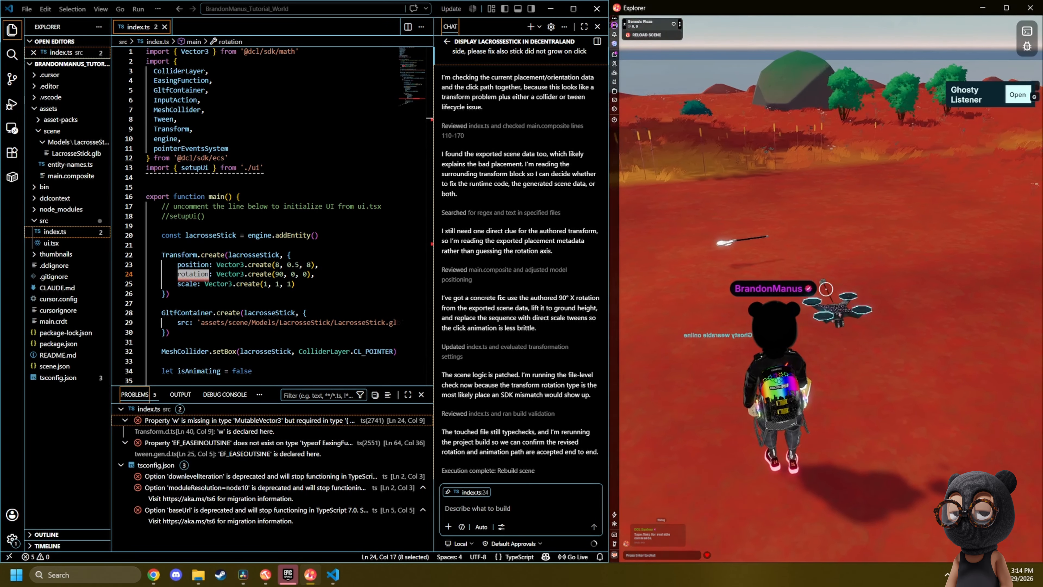
{"action": "key", "text": "s"}
{"action": "key", "text": "Escape"}
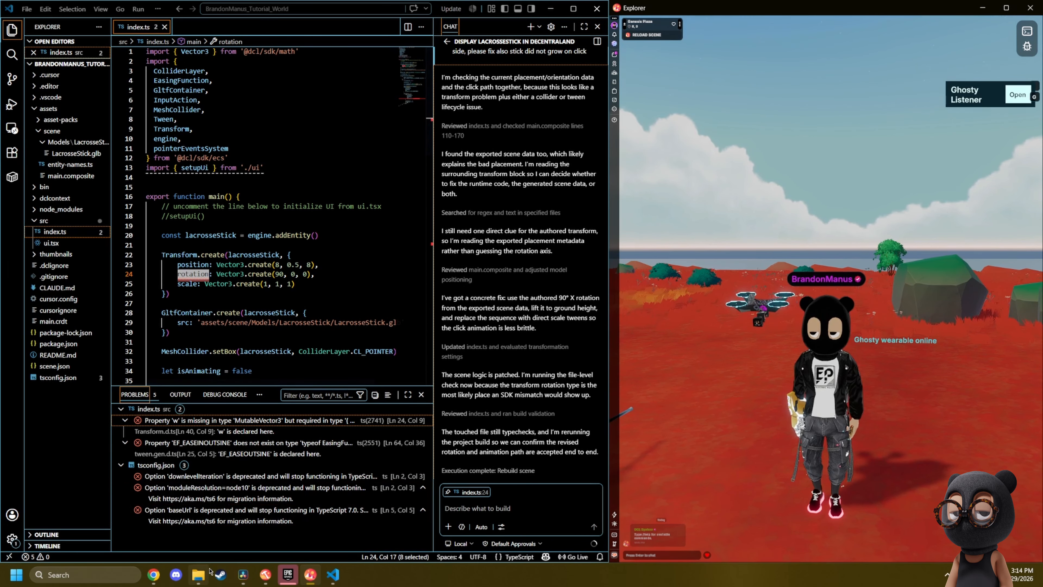
Look at the Creator Hub installation page in Chrome, minimize the browser, and switch back to Decentraland Creator Hub.
{"action": "left_click", "coordinate": [153, 575]}
{"action": "left_click", "coordinate": [183, 11]}
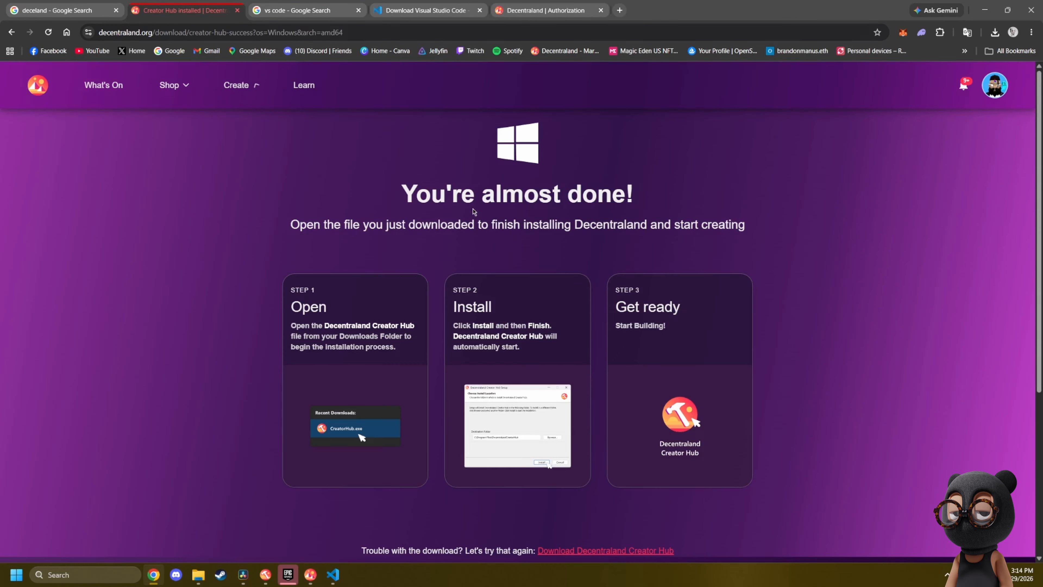
{"action": "left_click", "coordinate": [983, 9]}
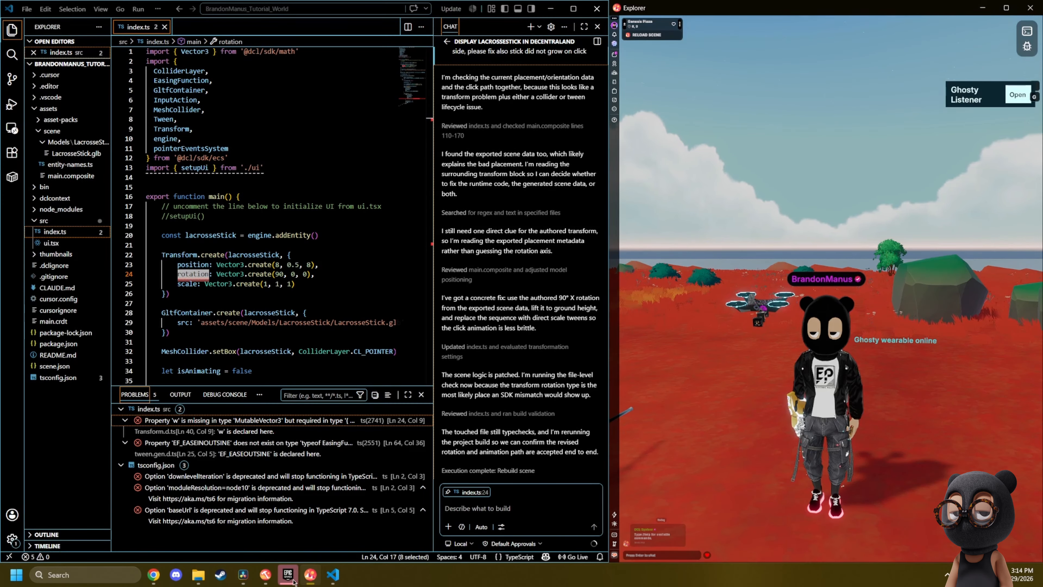
{"action": "left_click", "coordinate": [265, 574]}
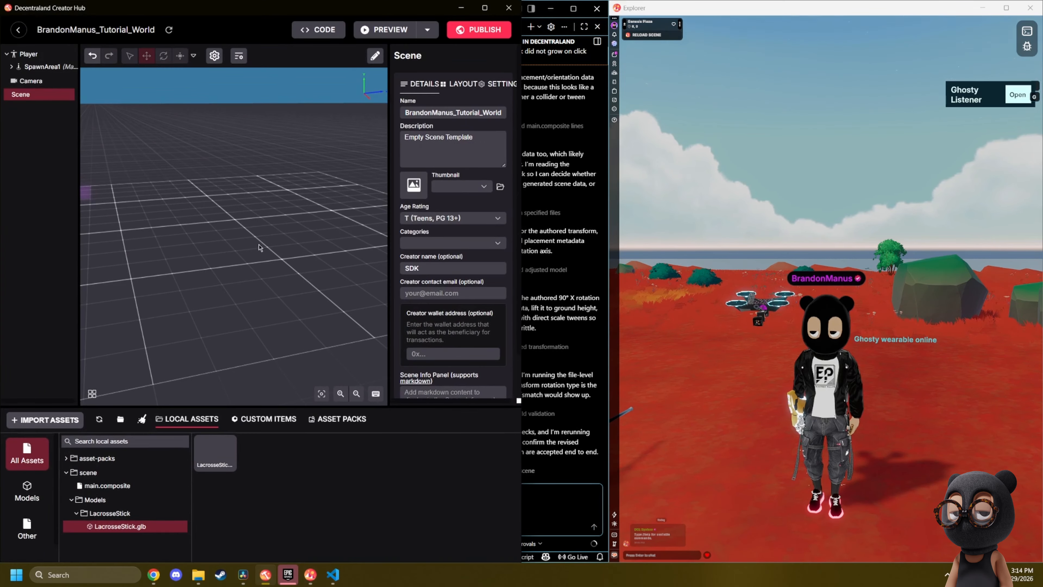
Maximize Creator Hub and import the Reds_Room model from the Blender GLB folder into the scene's assets.
{"action": "left_click", "coordinate": [489, 8]}
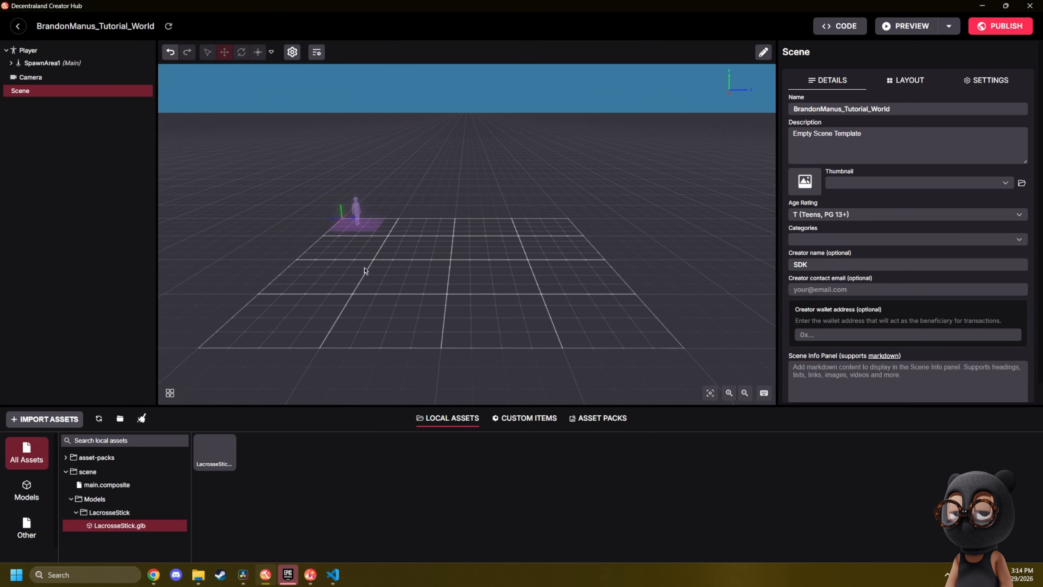
{"action": "left_click", "coordinate": [52, 419]}
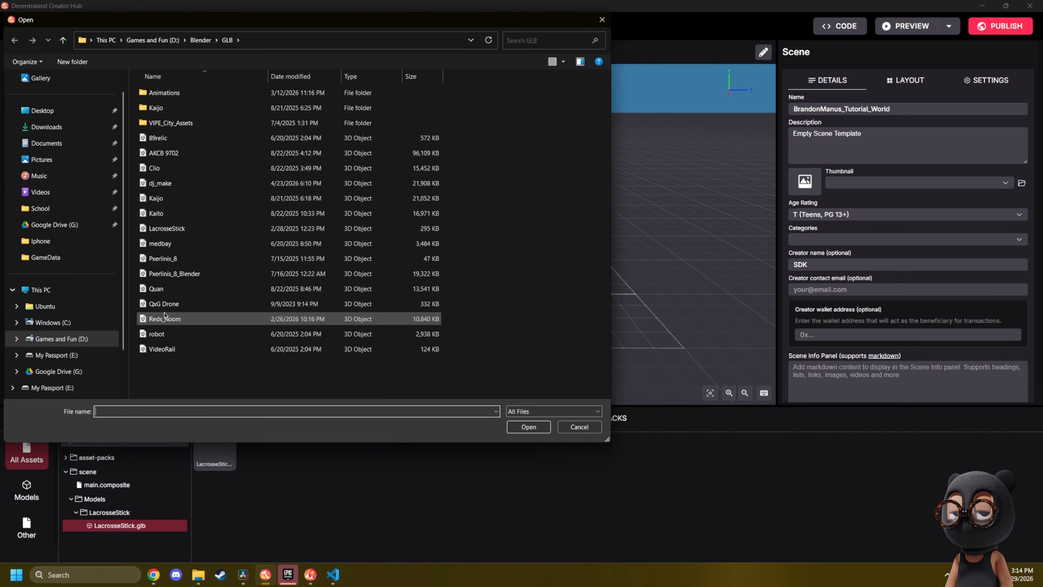
{"action": "double_click", "coordinate": [174, 319]}
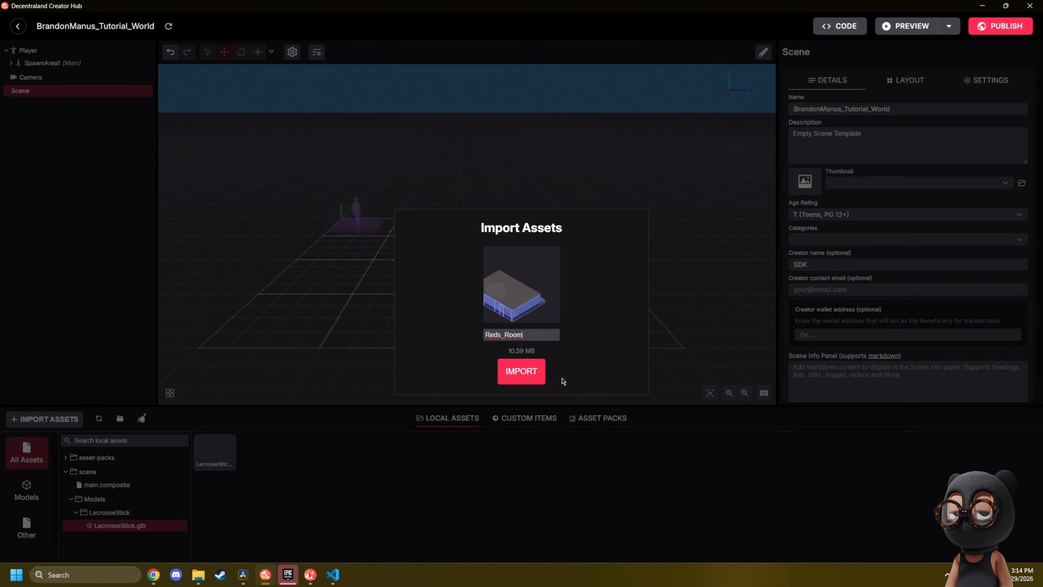
{"action": "left_click", "coordinate": [522, 371]}
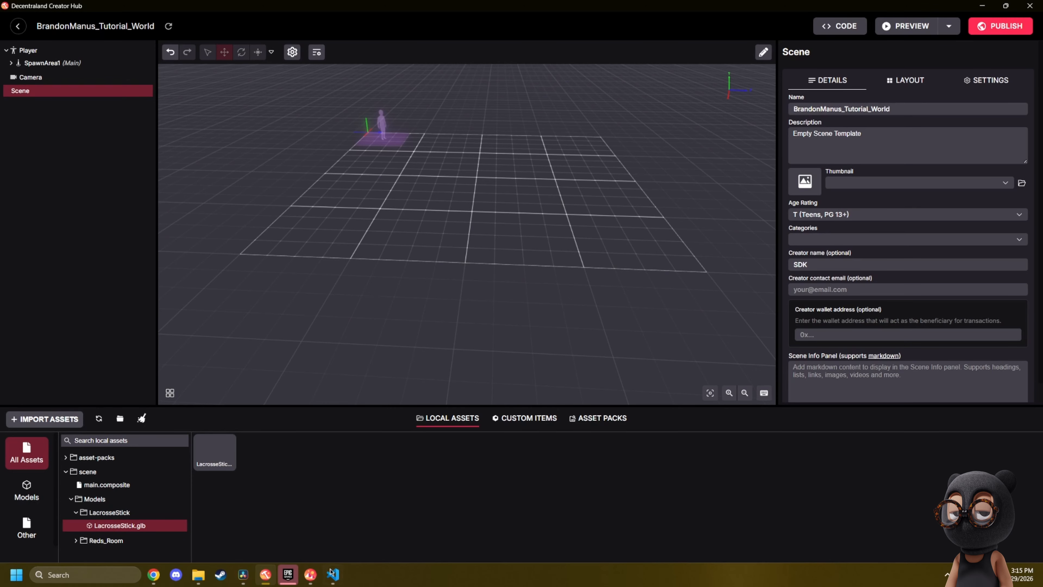
Switch to Visual Studio Code, maximize it, and copy the relative path of Reds_Room.glb from the scene's Models folder.
{"action": "mouse_move", "coordinate": [332, 572]}
{"action": "left_click", "coordinate": [296, 530]}
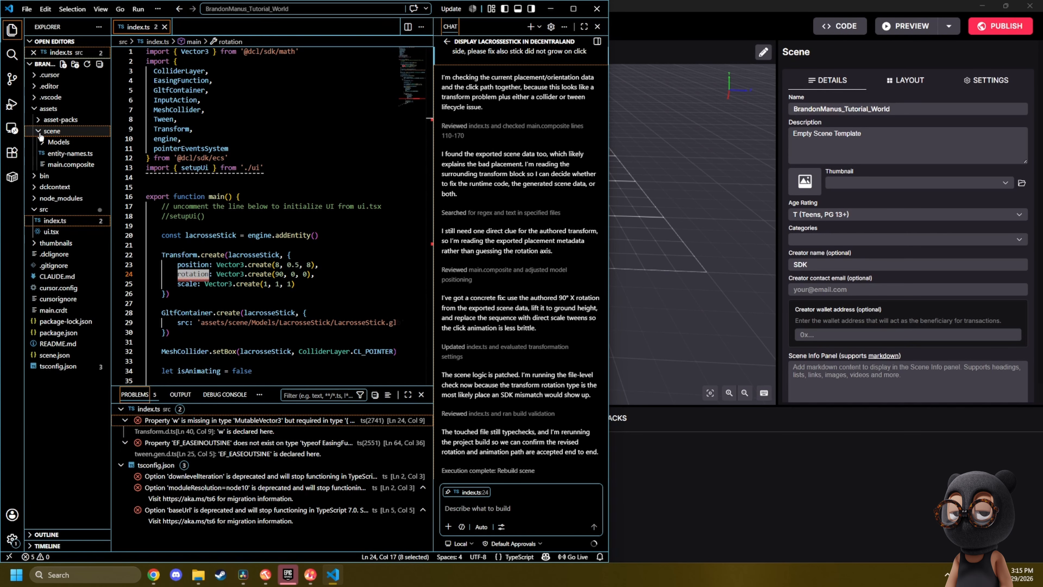
{"action": "left_click", "coordinate": [43, 142]}
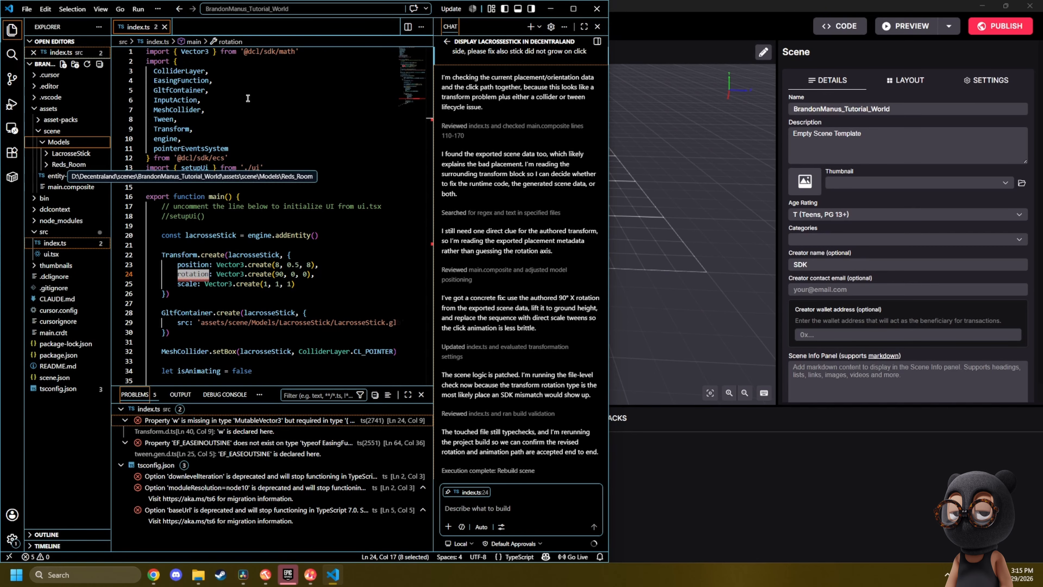
{"action": "key", "text": "super+Up"}
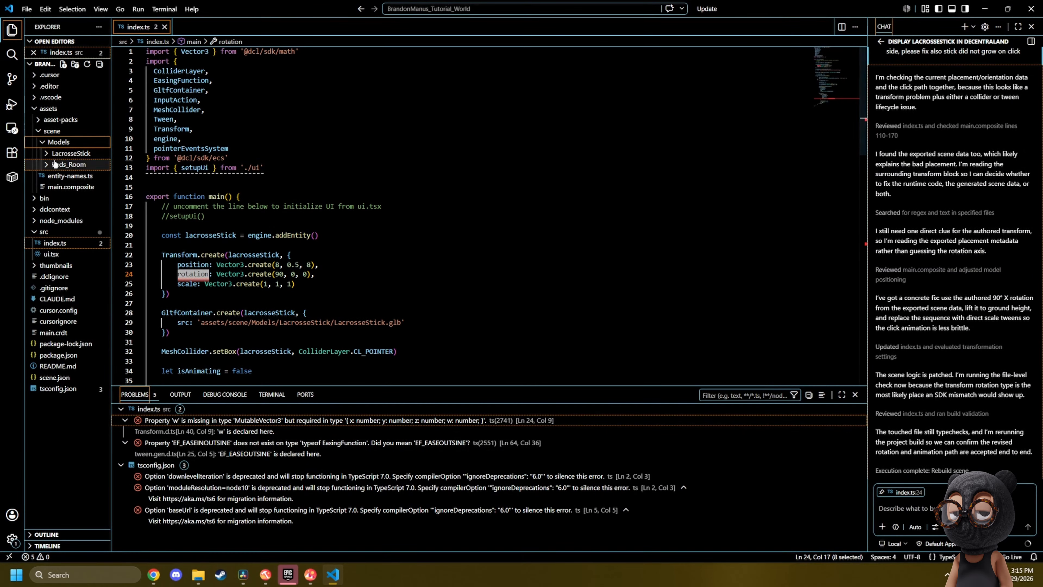
{"action": "left_click", "coordinate": [46, 165]}
{"action": "left_click", "coordinate": [61, 175]}
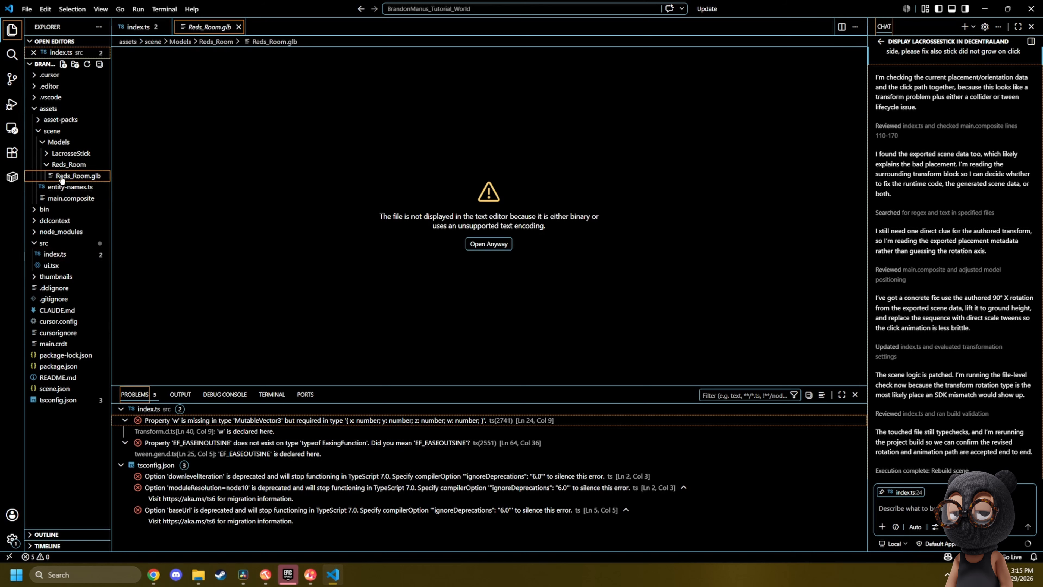
{"action": "right_click", "coordinate": [61, 181]}
{"action": "left_click", "coordinate": [51, 192]}
{"action": "right_click", "coordinate": [56, 191]}
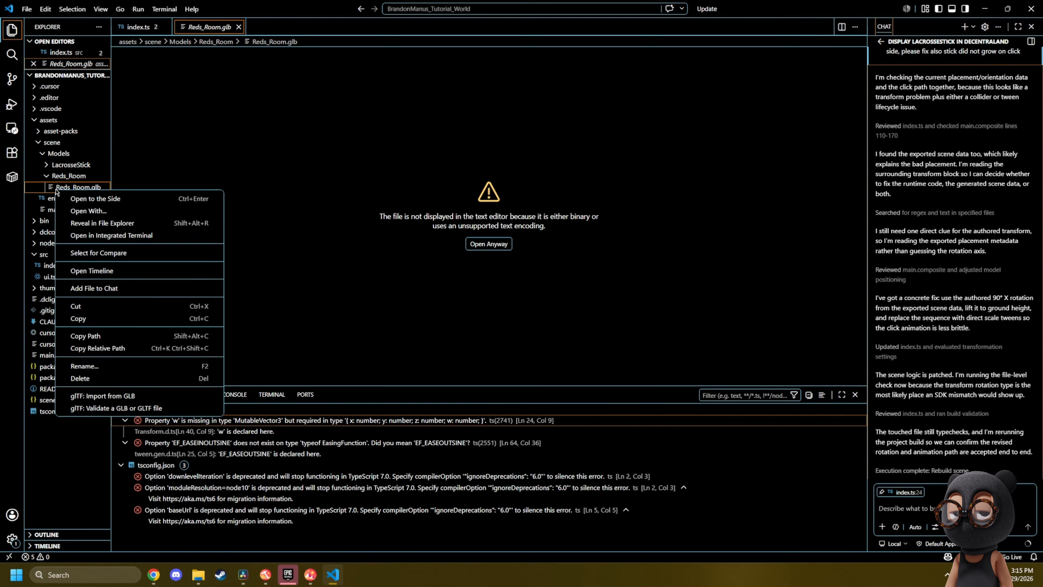
{"action": "left_click", "coordinate": [99, 325]}
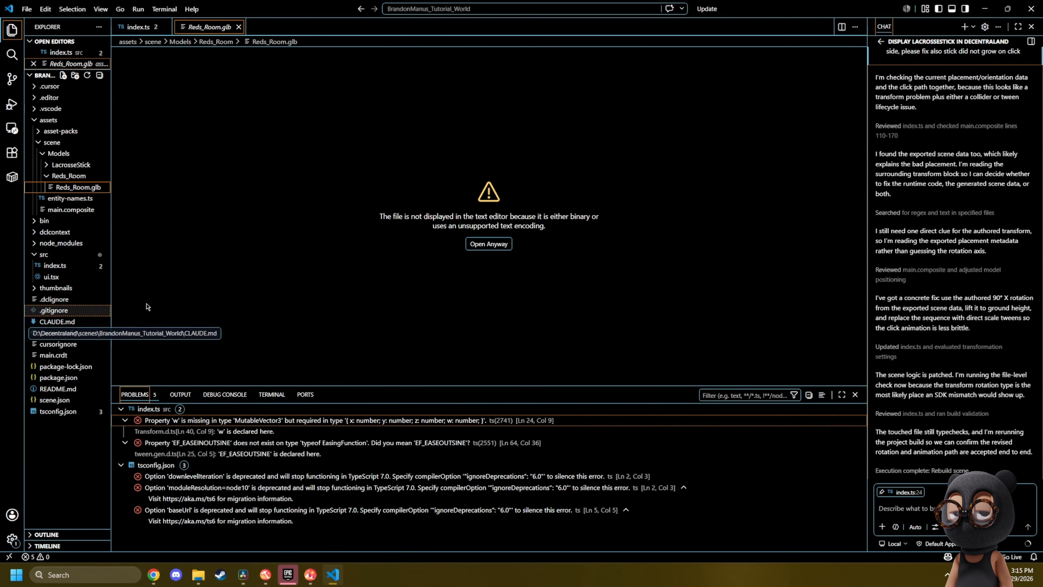
Ask the AI chat to put assets/scene/Models/Reds_Room/Reds_Room.glb in the middle of the parcel with its own colliders.
{"action": "left_click", "coordinate": [906, 509]}
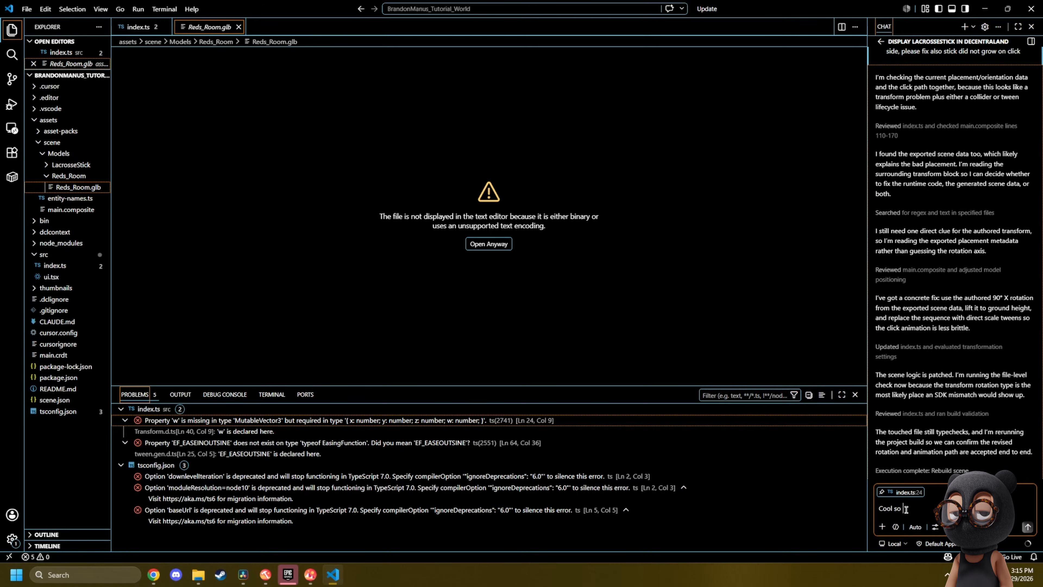
{"action": "type", "text": "Cool so Now I want this file"}
{"action": "key", "text": "shift+Return"}
{"action": "key", "text": "shift+Return"}
{"action": "type", "text": "assets/scene/Models/Reds_Room/Reds_Room.glb"}
{"action": "key", "text": "shift+Return"}
{"action": "key", "text": "shift+Return"}
{"action": "type", "text": "Tio "}
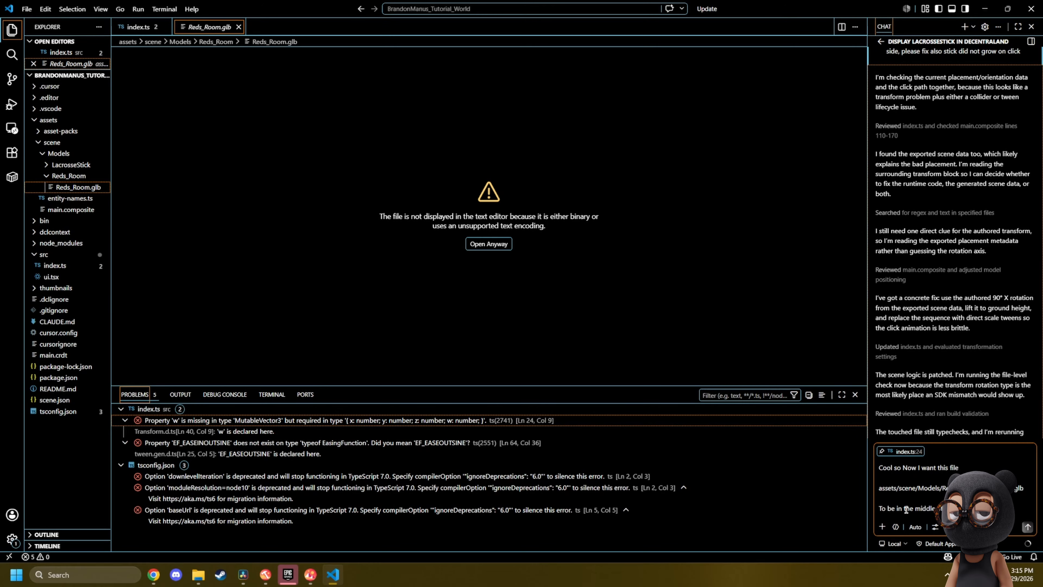
{"action": "type", "text": "t to have its own colliders"}
{"action": "key", "text": "Return"}
Show index.ts in Visual Studio Code and tile the code editor side by side with the Explorer preview.
{"action": "left_click_drag", "start_coordinate": [805, 8], "coordinate": [0, 164]}
{"action": "left_click", "coordinate": [55, 266]}
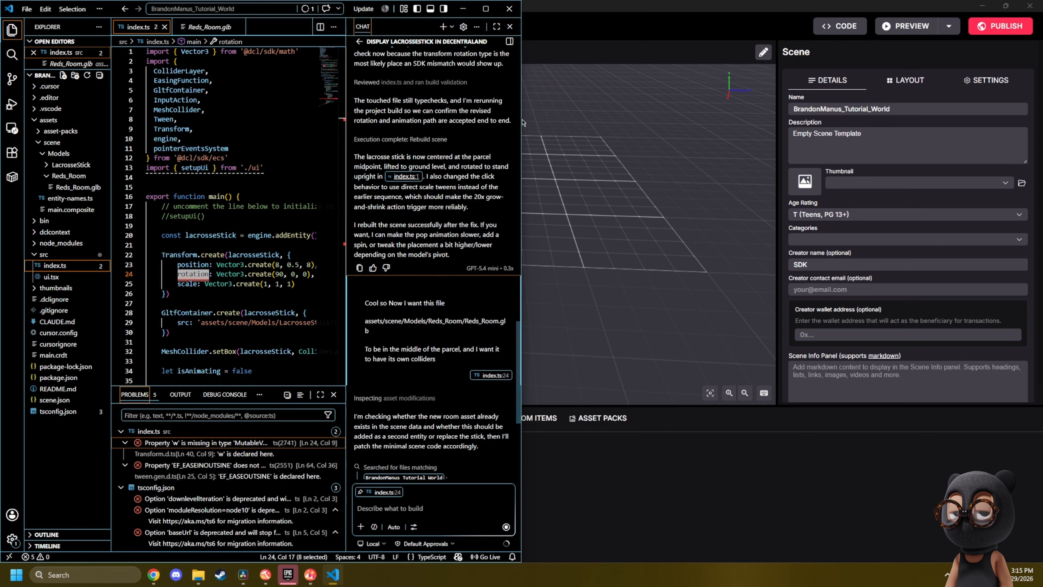
{"action": "left_click", "coordinate": [310, 574]}
{"action": "left_click_drag", "start_coordinate": [783, 8], "coordinate": [1042, 164]}
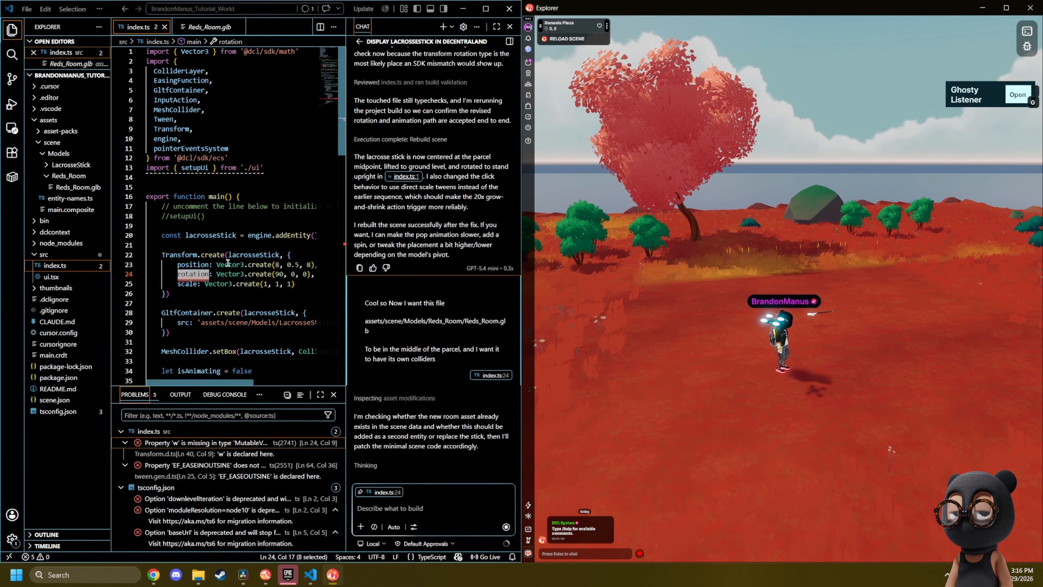
Review the AI's edits to index.ts in the enlarged editor, restore the side-by-side layout, and keep the changes.
{"action": "scroll", "coordinate": [252, 266], "scroll_direction": "down", "scroll_amount": 10}
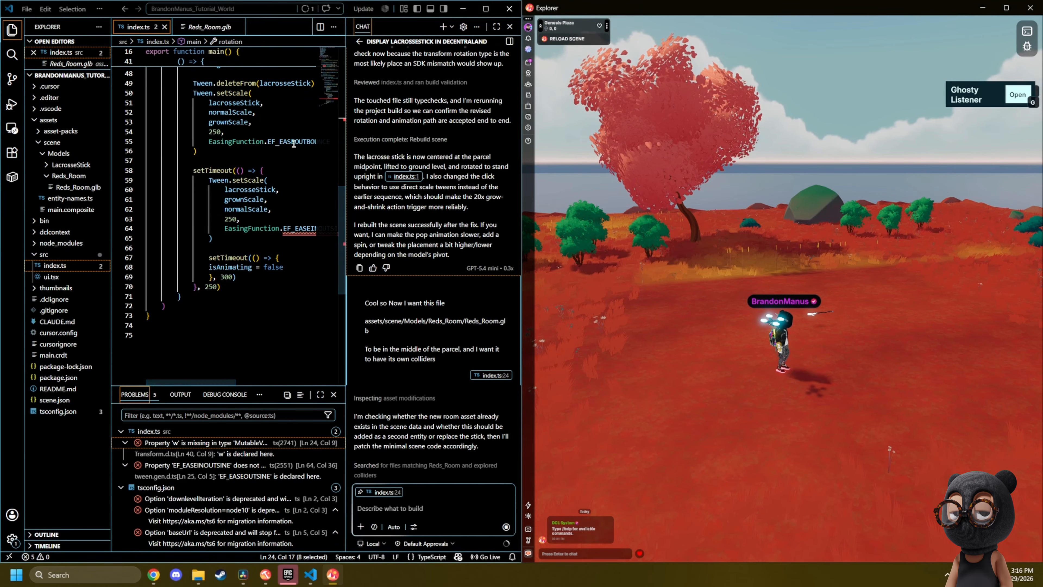
{"action": "scroll", "coordinate": [228, 262], "scroll_direction": "down", "scroll_amount": 1}
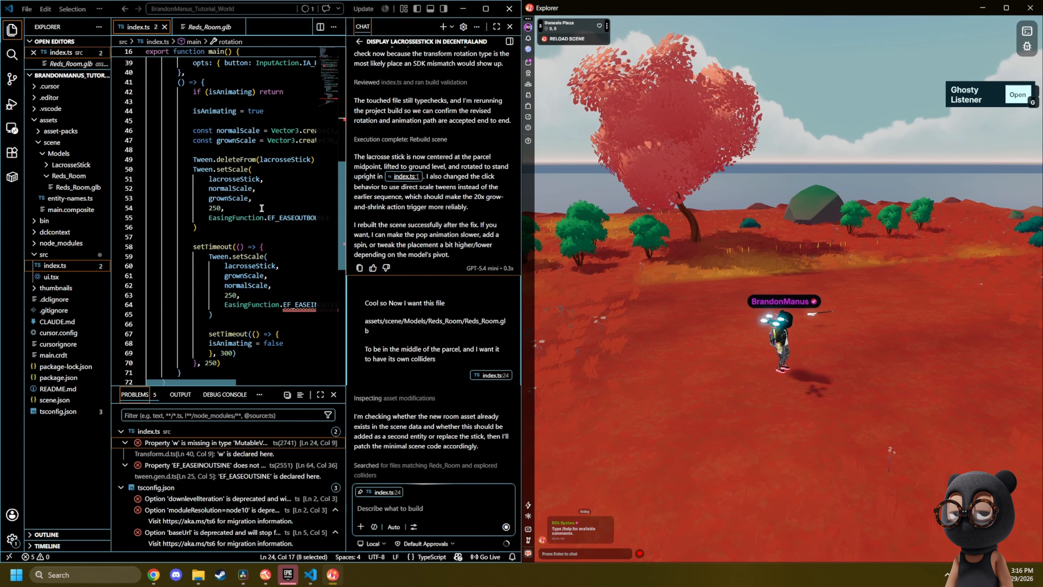
{"action": "right_click", "coordinate": [901, 368]}
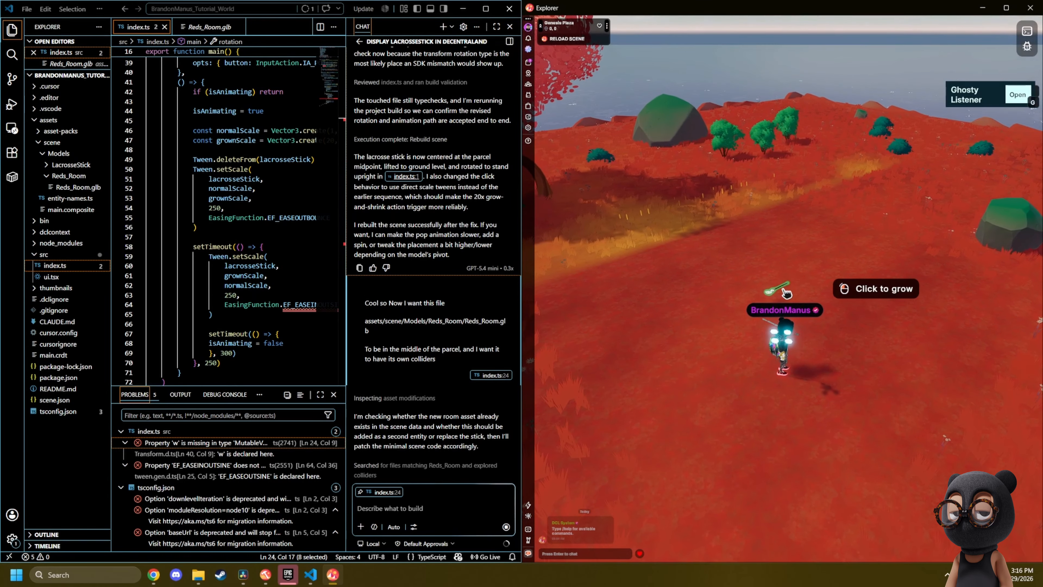
{"action": "left_click", "coordinate": [485, 9]}
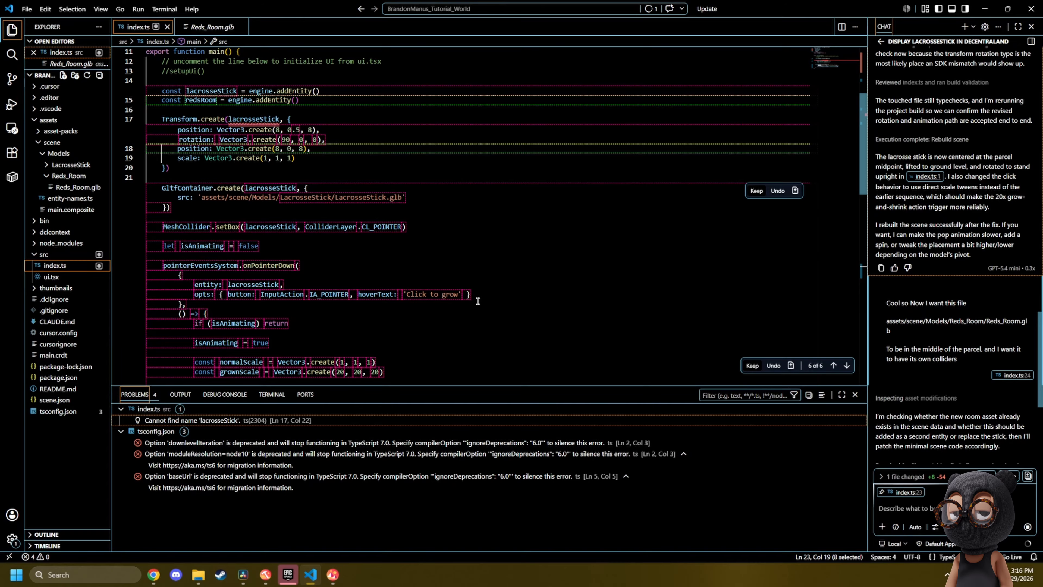
{"action": "double_click", "coordinate": [795, 3]}
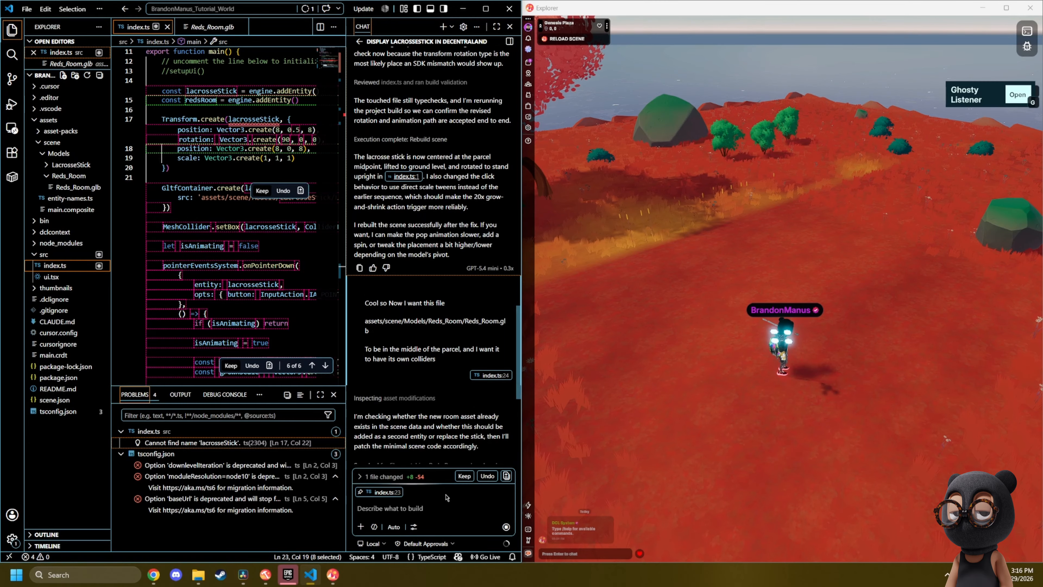
{"action": "left_click", "coordinate": [464, 476]}
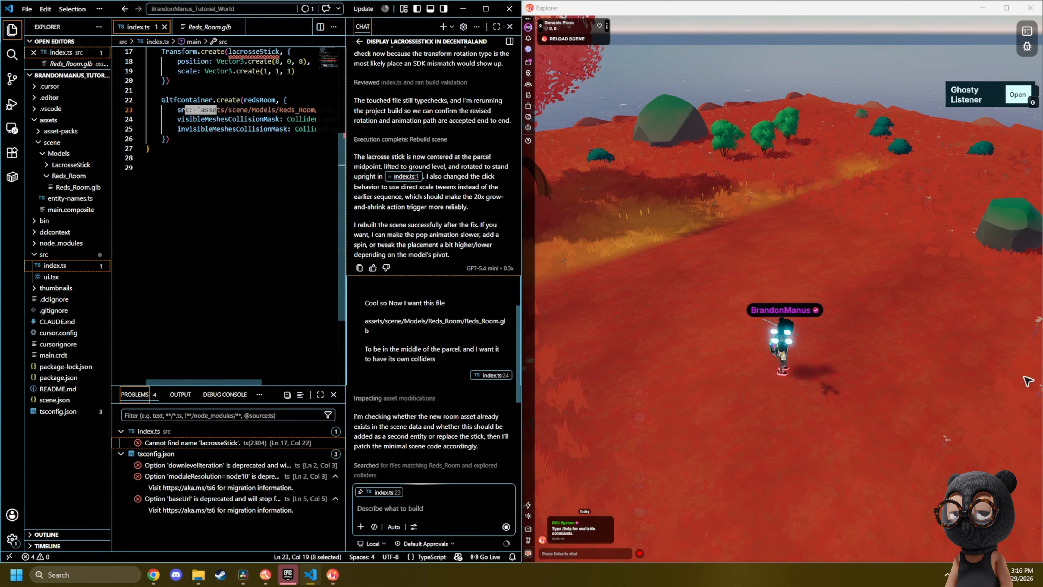
Walk the avatar around and through the Reds_Room building in the preview to check its placement, doorway and colliders.
{"action": "left_click", "coordinate": [782, 288]}
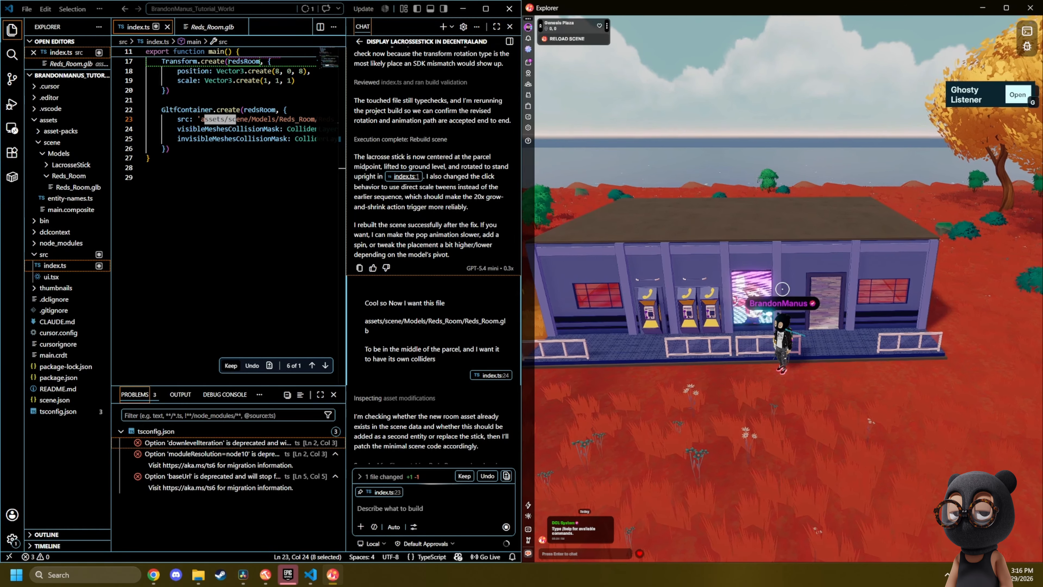
{"action": "scroll", "coordinate": [783, 288], "scroll_direction": "up", "scroll_amount": 5}
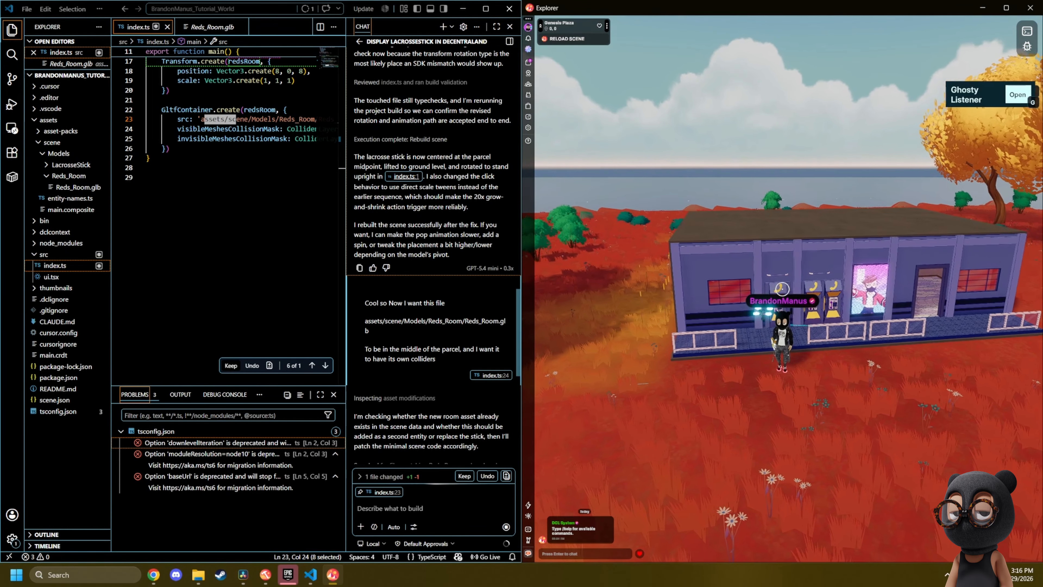
{"action": "key", "text": "w"}
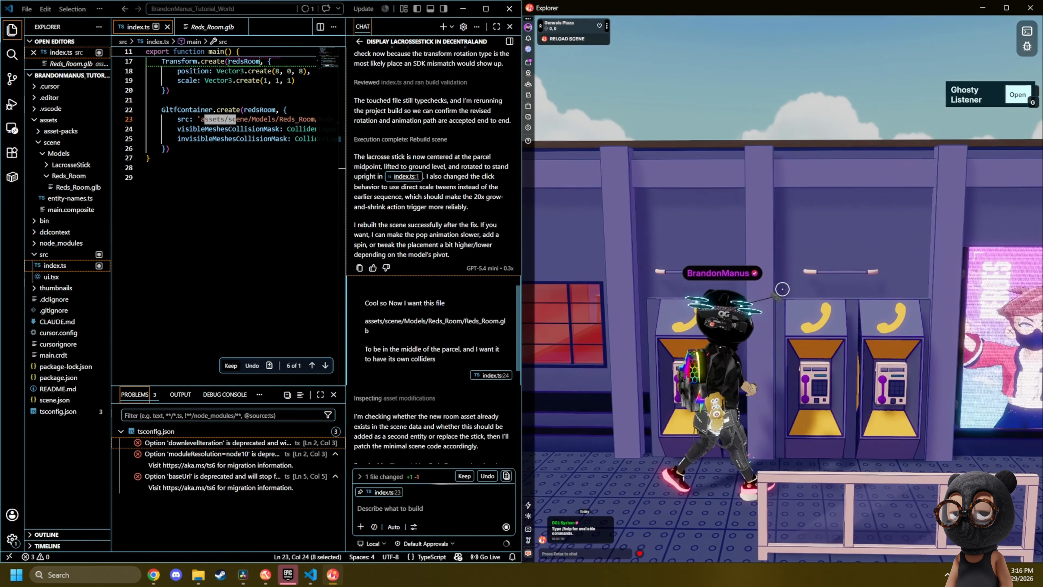
{"action": "key", "text": "w"}
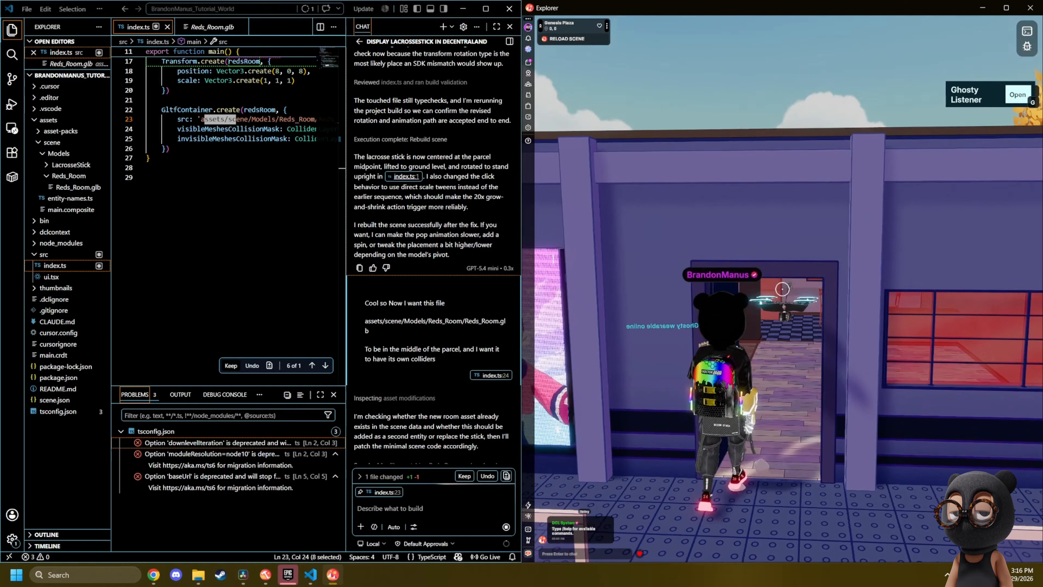
{"action": "key", "text": "d"}
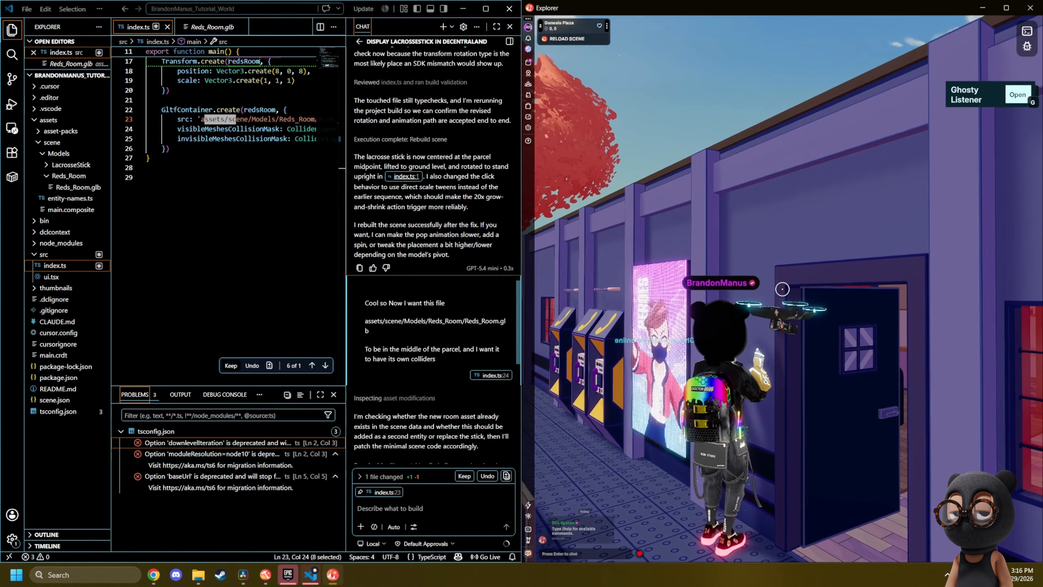
{"action": "key", "text": "s"}
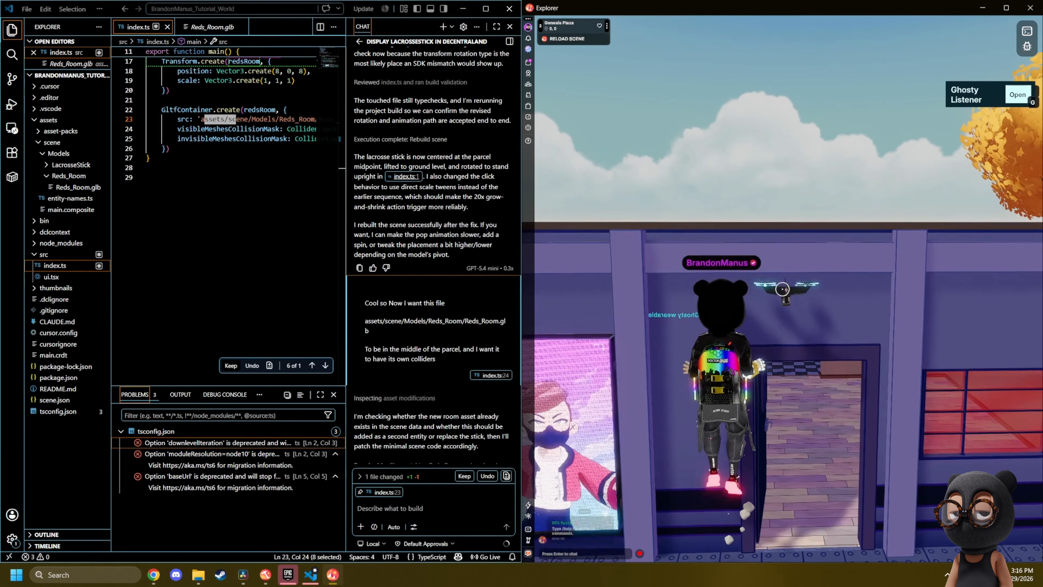
{"action": "key", "text": "space"}
{"action": "key", "text": "w"}
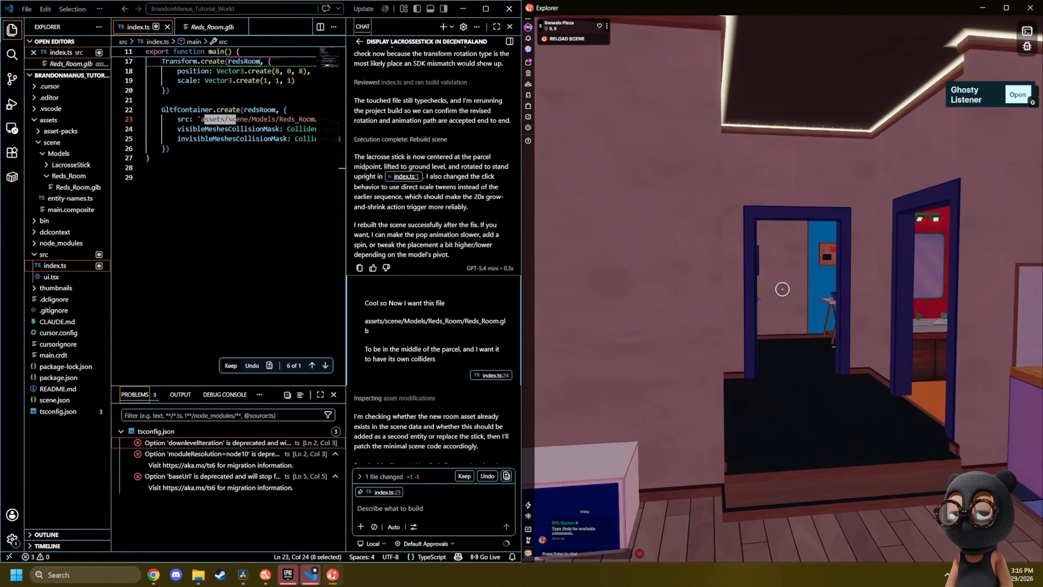
{"action": "scroll", "coordinate": [782, 289], "scroll_direction": "down", "scroll_amount": 2}
{"action": "key", "text": "s"}
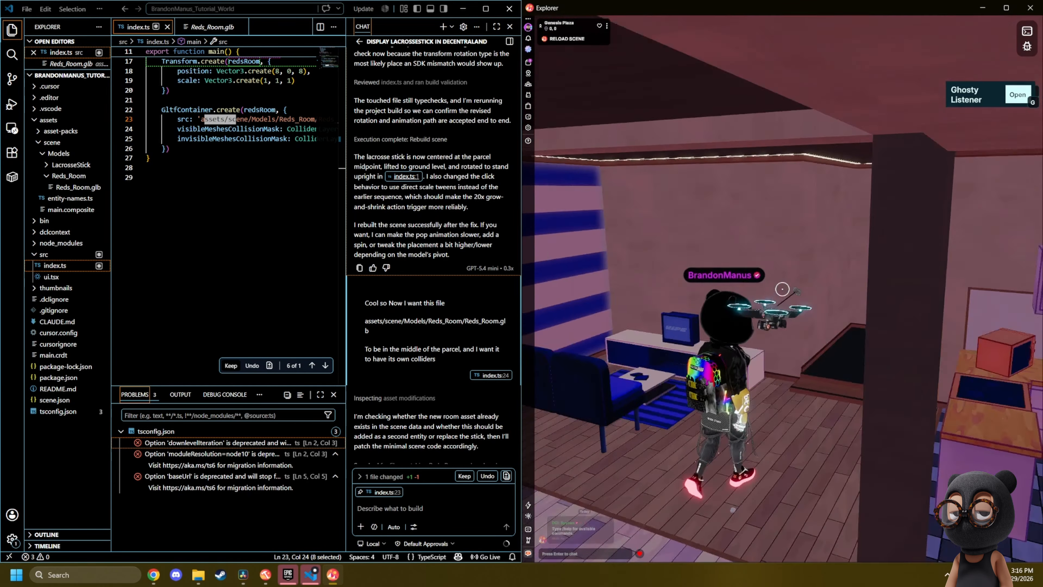
{"action": "key", "text": "s"}
{"action": "scroll", "coordinate": [782, 289], "scroll_direction": "down", "scroll_amount": 3}
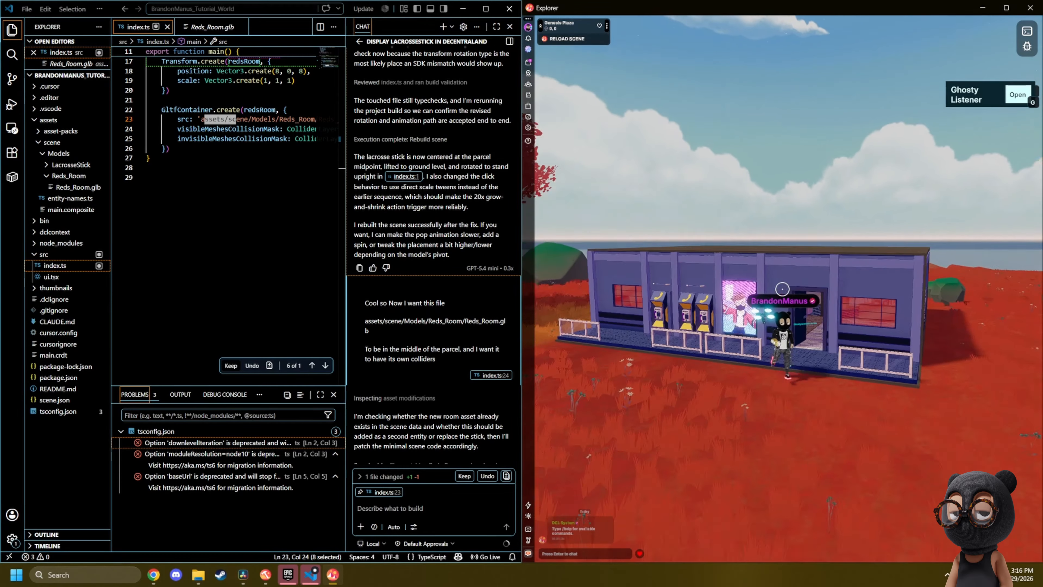
{"action": "key", "text": "Escape"}
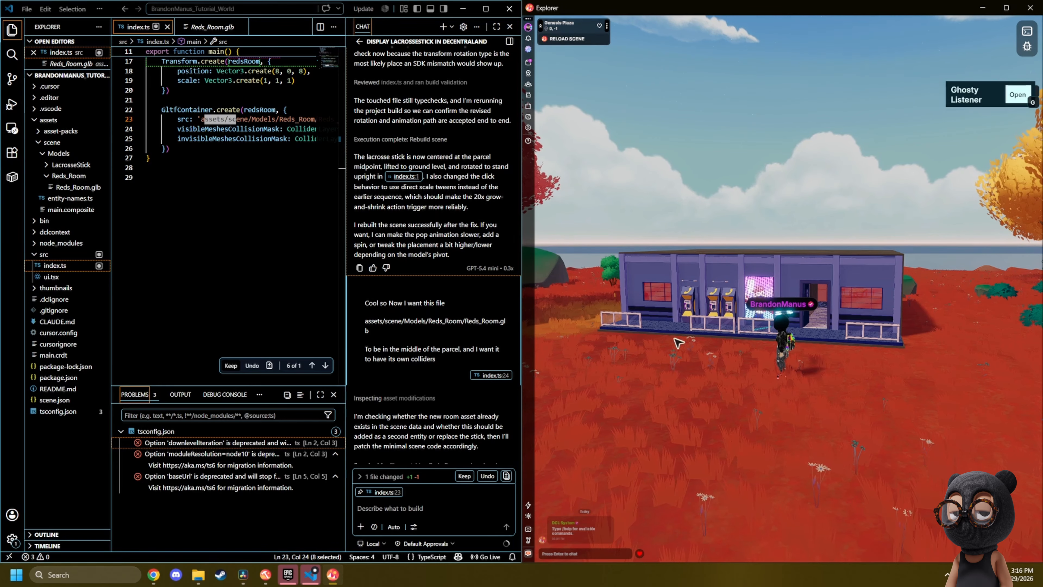
Switch to Decentraland Creator Hub and place Reds_Room.glb in the middle of the parcel at about X 8.5, Y 0, Z 8.
{"action": "mouse_move", "coordinate": [309, 583]}
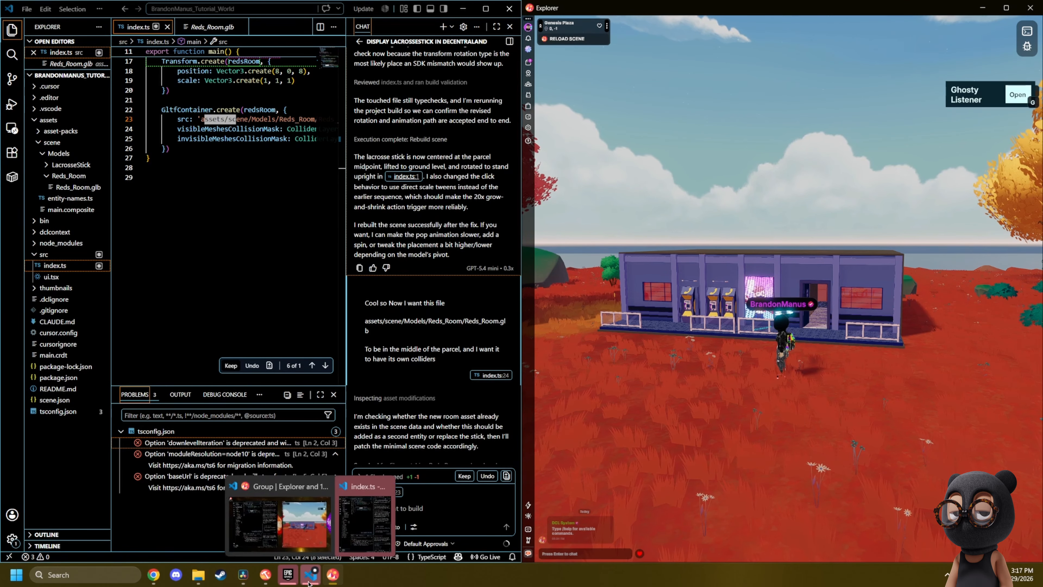
{"action": "left_click_drag", "start_coordinate": [783, 288], "coordinate": [775, 297]}
{"action": "left_click", "coordinate": [270, 584]}
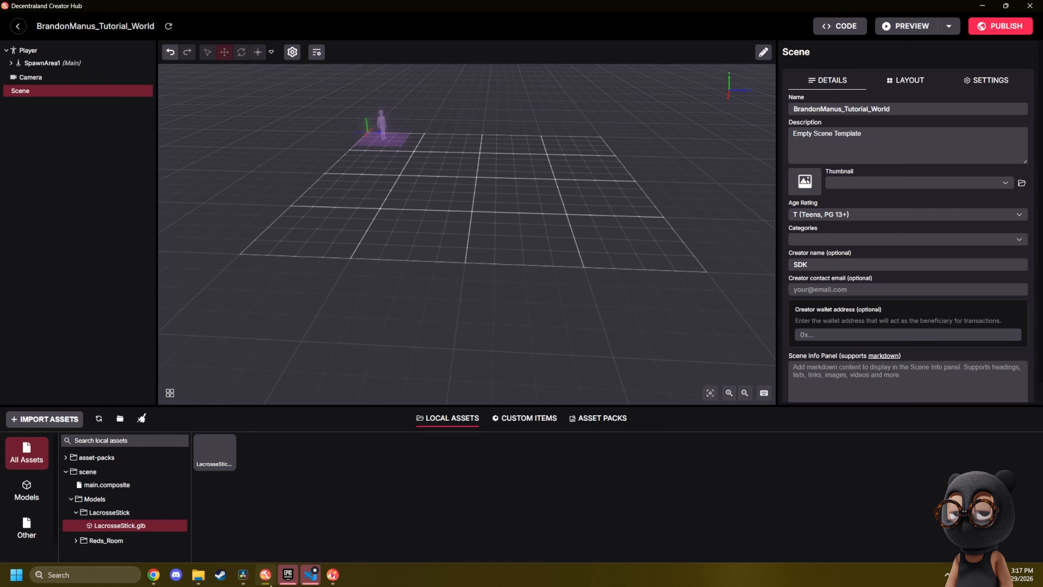
{"action": "left_click_drag", "start_coordinate": [465, 281], "coordinate": [460, 216]}
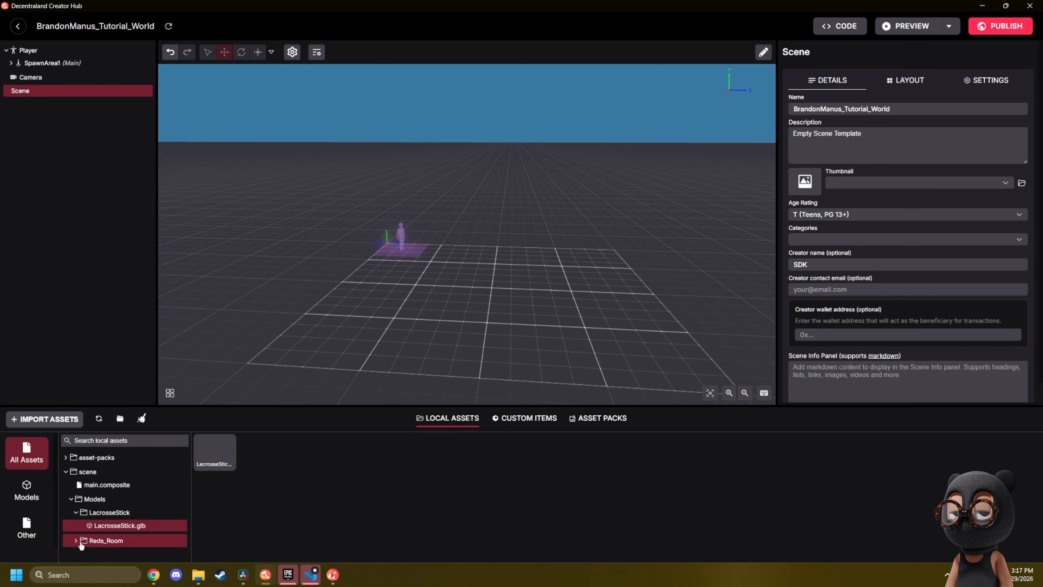
{"action": "scroll", "coordinate": [103, 552], "scroll_direction": "down", "scroll_amount": 1}
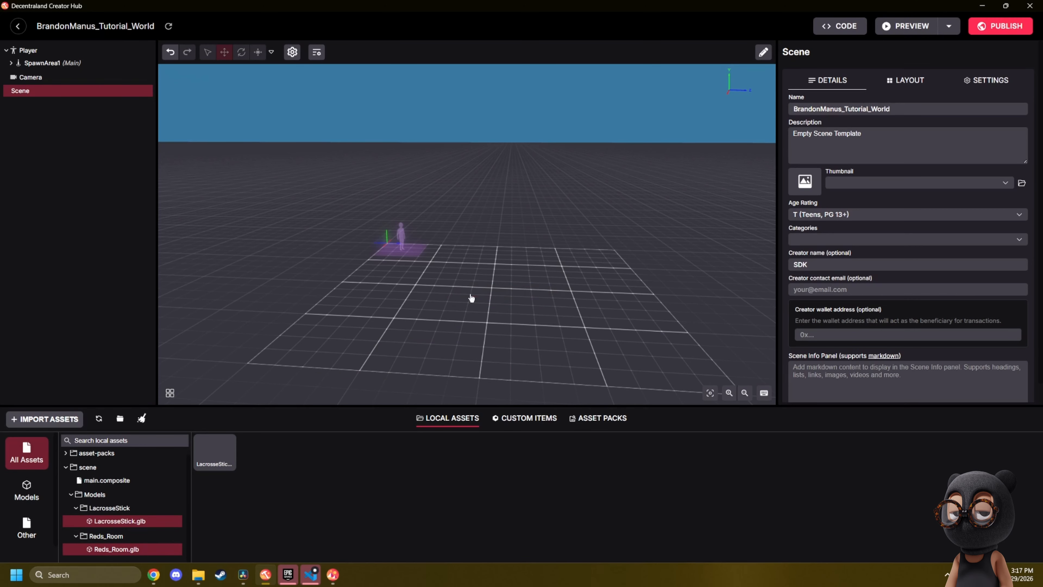
{"action": "left_click_drag", "start_coordinate": [472, 298], "coordinate": [470, 297]}
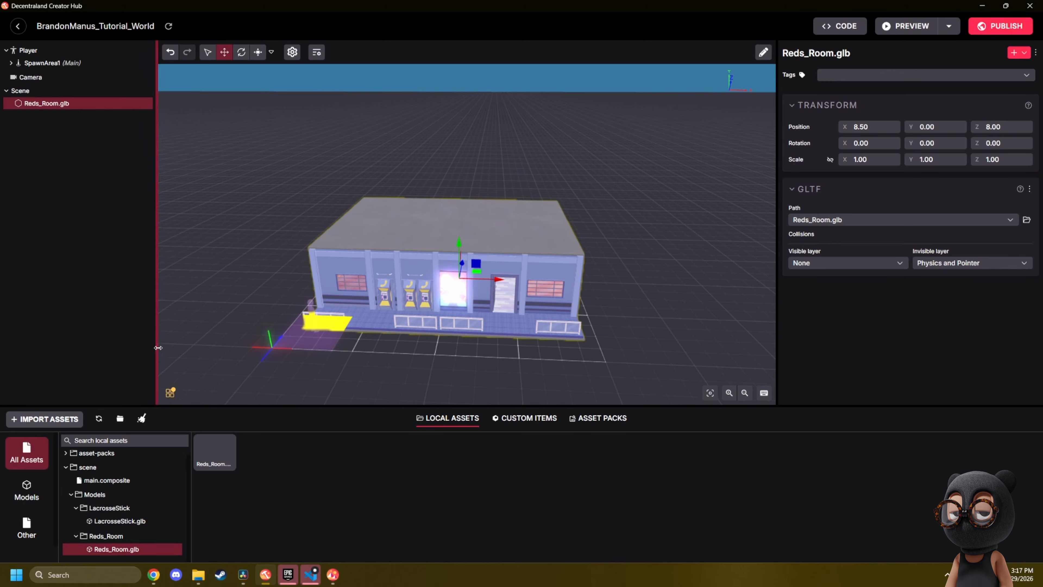
Examine the Scene Optimization limits for Reds_Room.glb in Creator Hub and compare its placement with the building in the Explorer preview.
{"action": "left_click", "coordinate": [170, 393]}
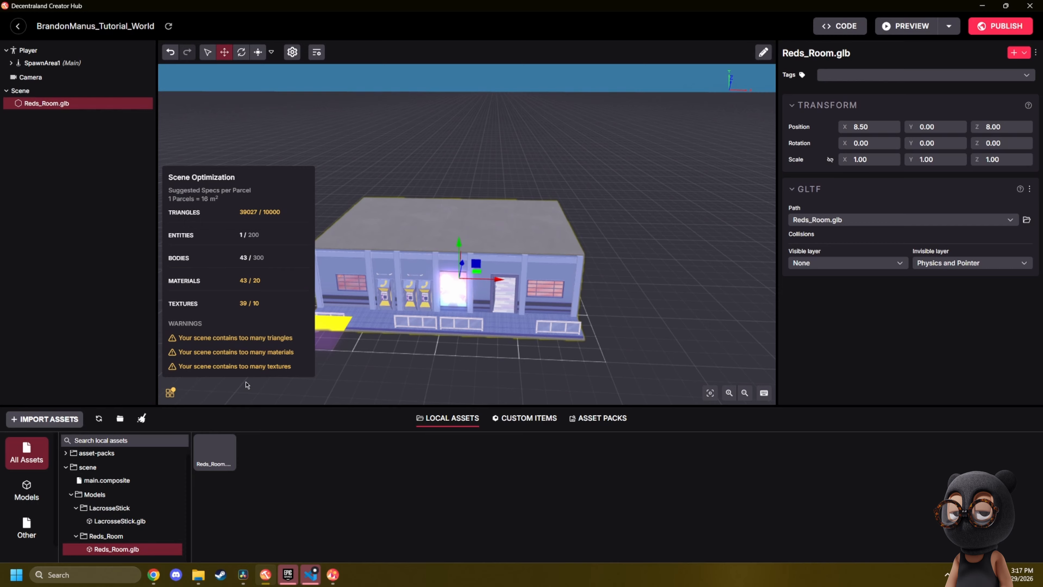
{"action": "mouse_move", "coordinate": [329, 580]}
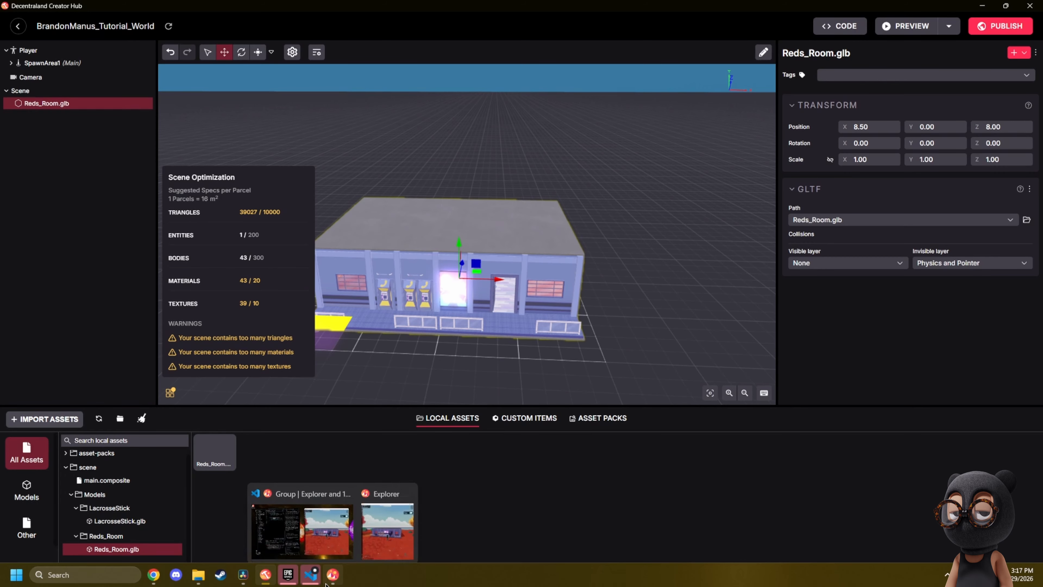
{"action": "left_click", "coordinate": [391, 528]}
{"action": "right_click", "coordinate": [678, 489]}
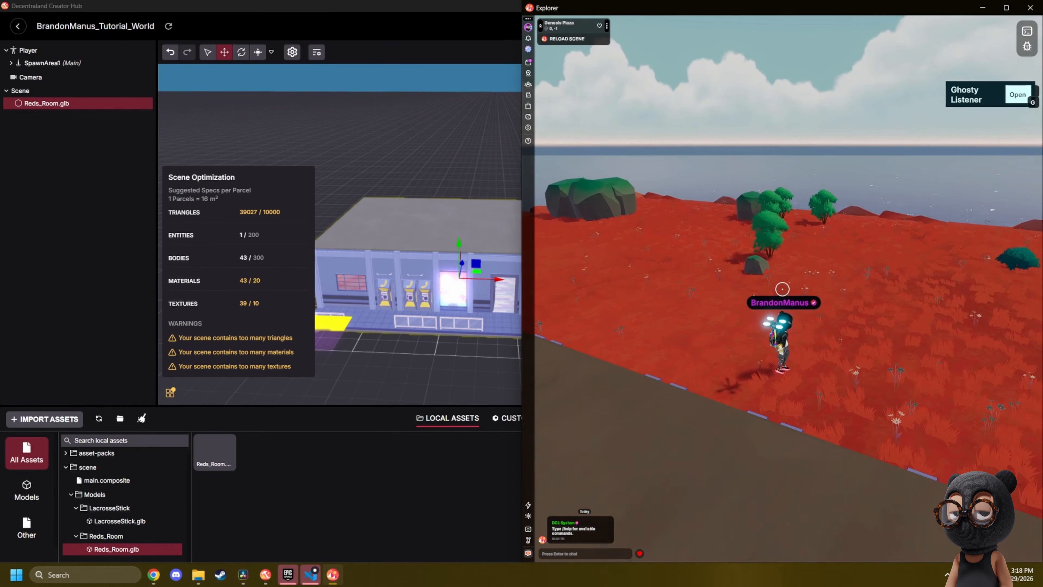
{"action": "key", "text": "w"}
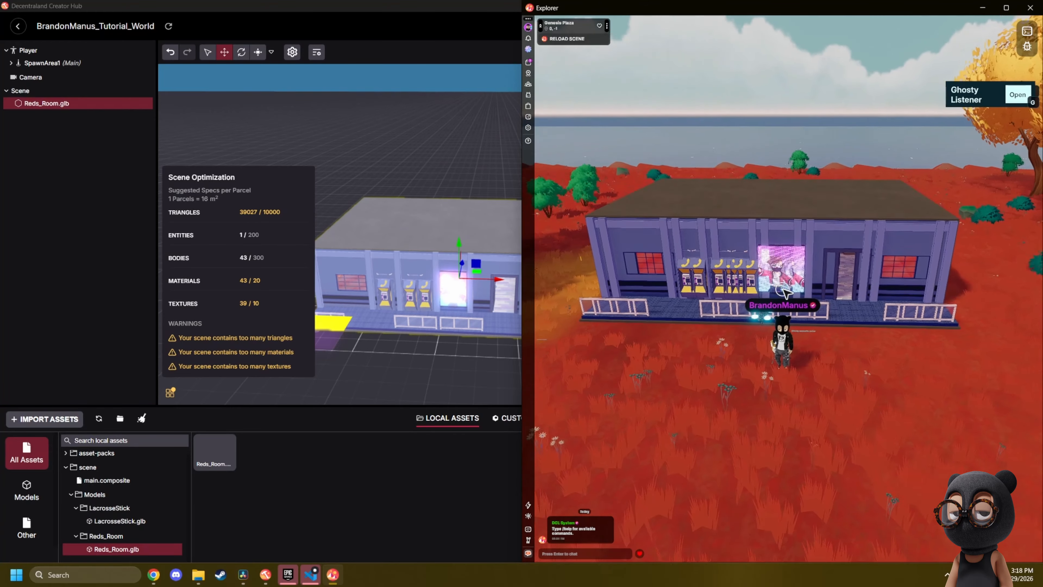
{"action": "left_click", "coordinate": [421, 352]}
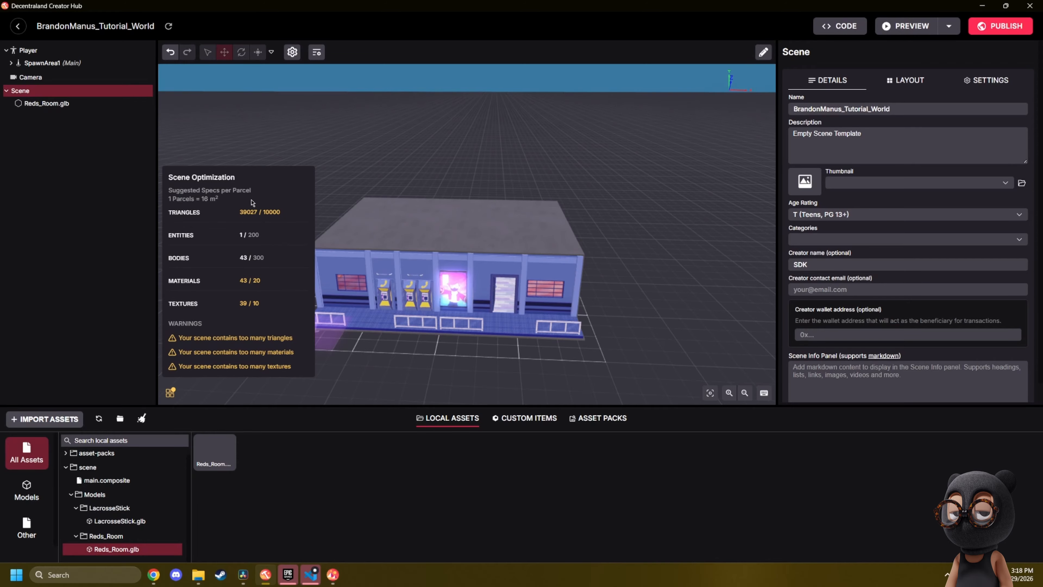
Compare the code, the preview and the Creator Hub scene, and delete the Reds_Room.glb entity from the Creator Hub scene.
{"action": "left_click", "coordinate": [333, 574]}
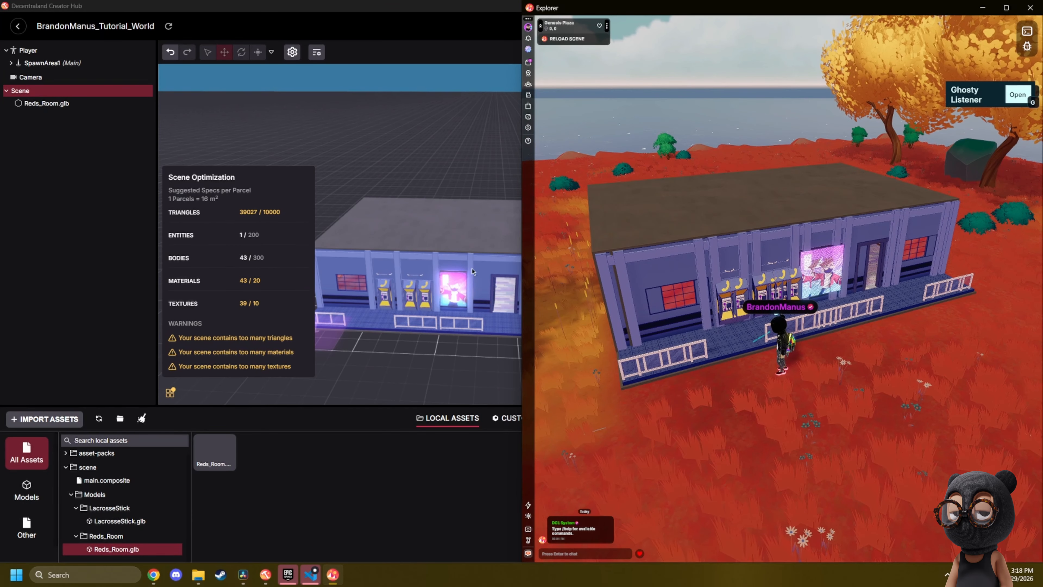
{"action": "left_click", "coordinate": [449, 300]}
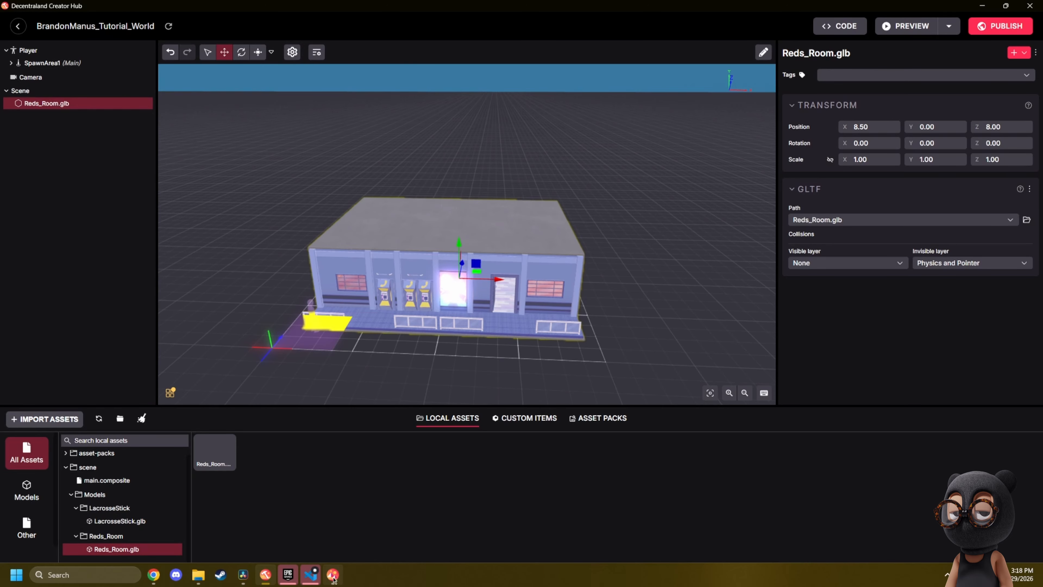
{"action": "left_click", "coordinate": [317, 580]}
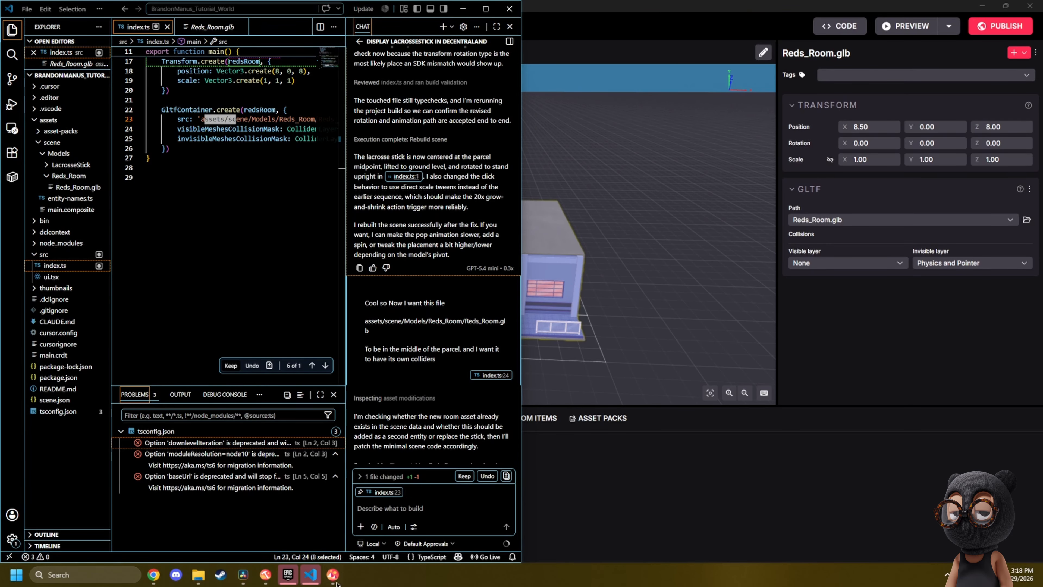
{"action": "left_click", "coordinate": [335, 579]}
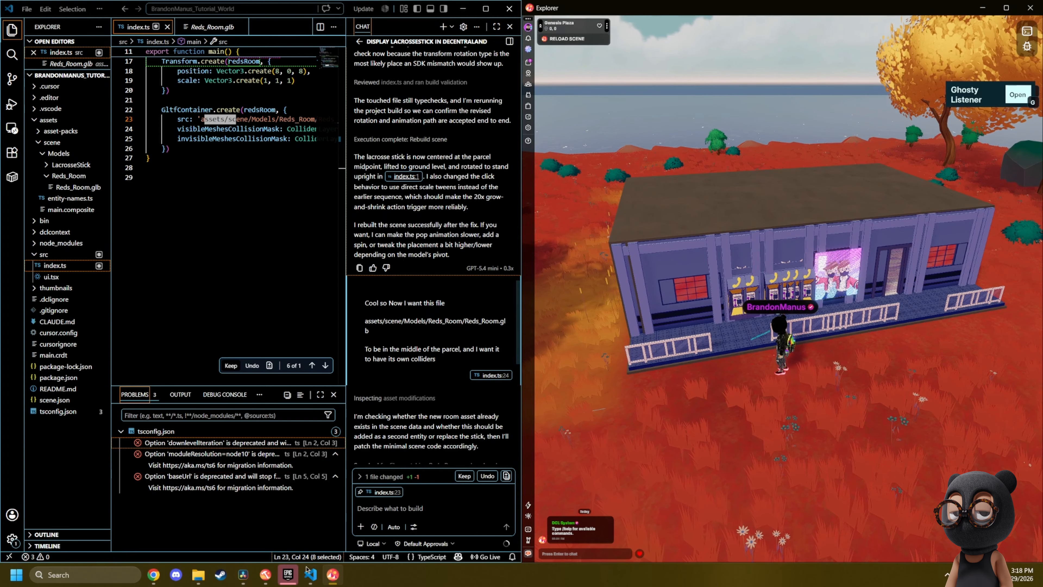
{"action": "left_click", "coordinate": [267, 576]}
{"action": "key", "text": "Delete"}
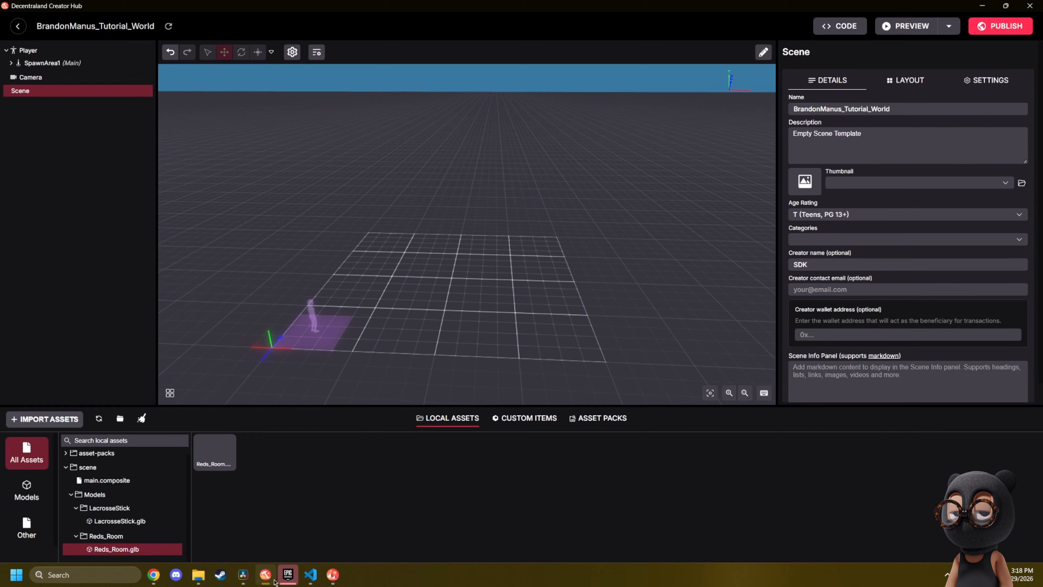
Show Visual Studio Code beside the Explorer preview and review the redsRoom Transform code in the enlarged editor before restoring the side-by-side layout.
{"action": "left_click", "coordinate": [332, 576]}
{"action": "left_click", "coordinate": [311, 575]}
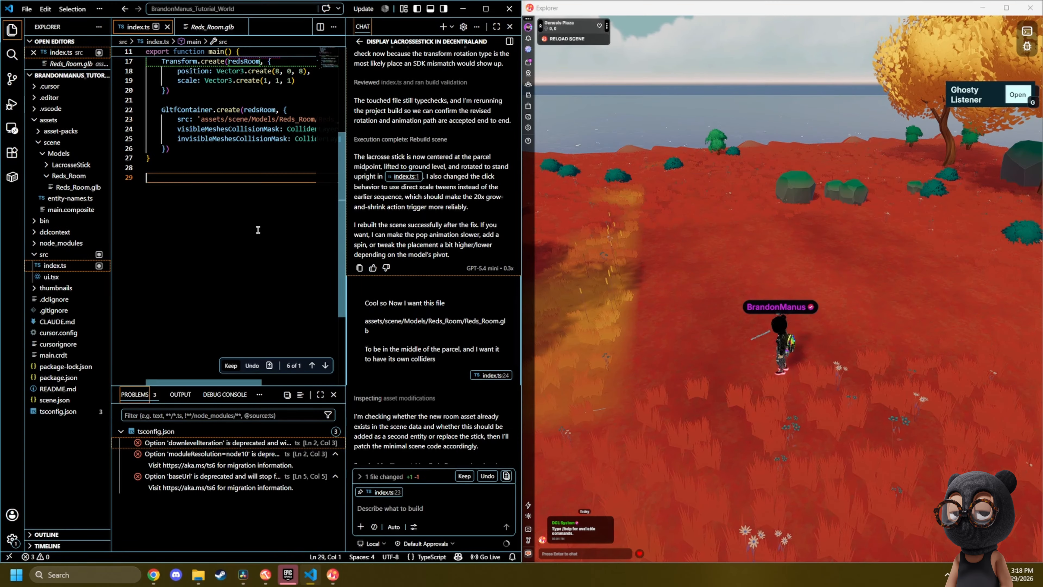
{"action": "key", "text": "super+Up"}
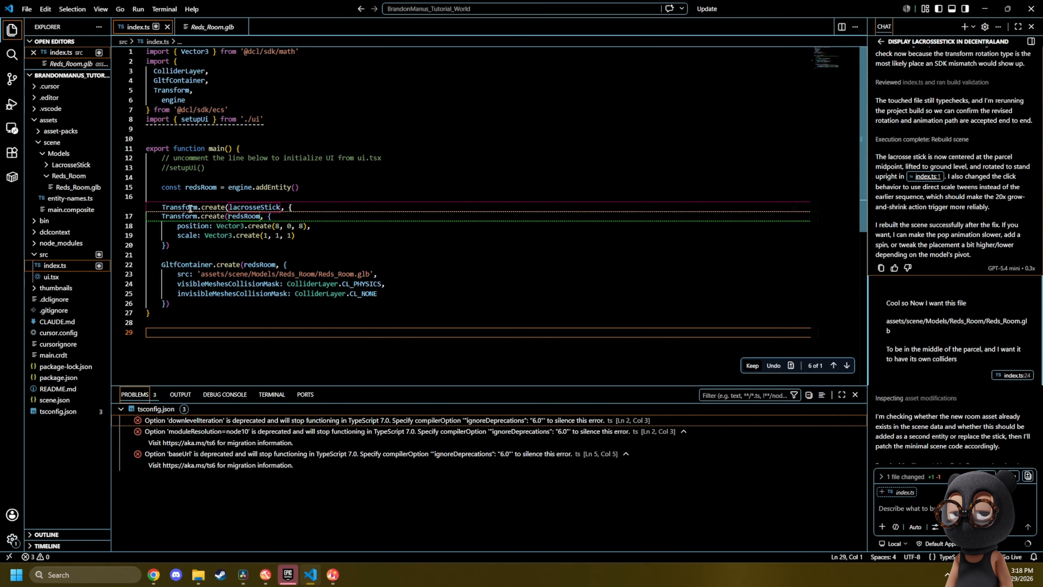
{"action": "left_click_drag", "start_coordinate": [152, 199], "coordinate": [281, 230]}
{"action": "left_click", "coordinate": [289, 216]}
{"action": "double_click", "coordinate": [612, 18]}
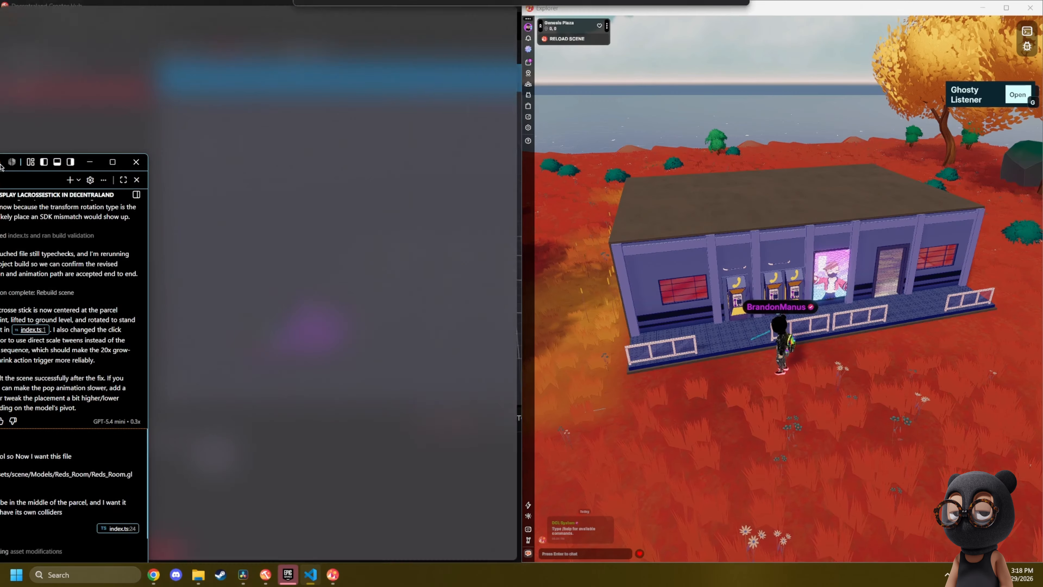
Set the Y scale of redsRoom to 2 in index.ts, giving Vector3.create(1, 2, 1), and save the file.
{"action": "left_click", "coordinate": [278, 236]}
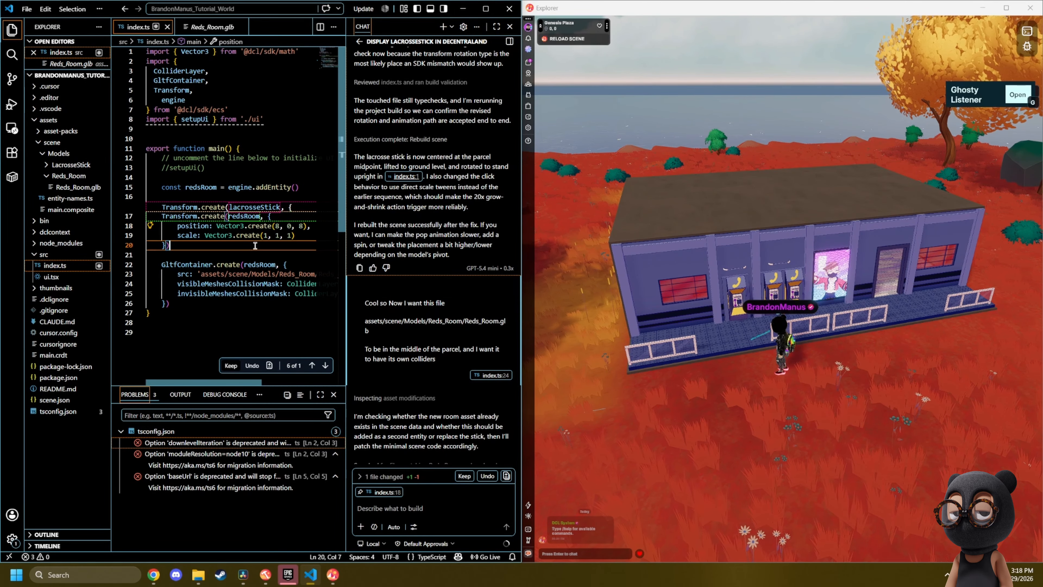
{"action": "scroll", "coordinate": [254, 238], "scroll_direction": "right", "scroll_amount": 2}
{"action": "key", "text": "BackSpace"}
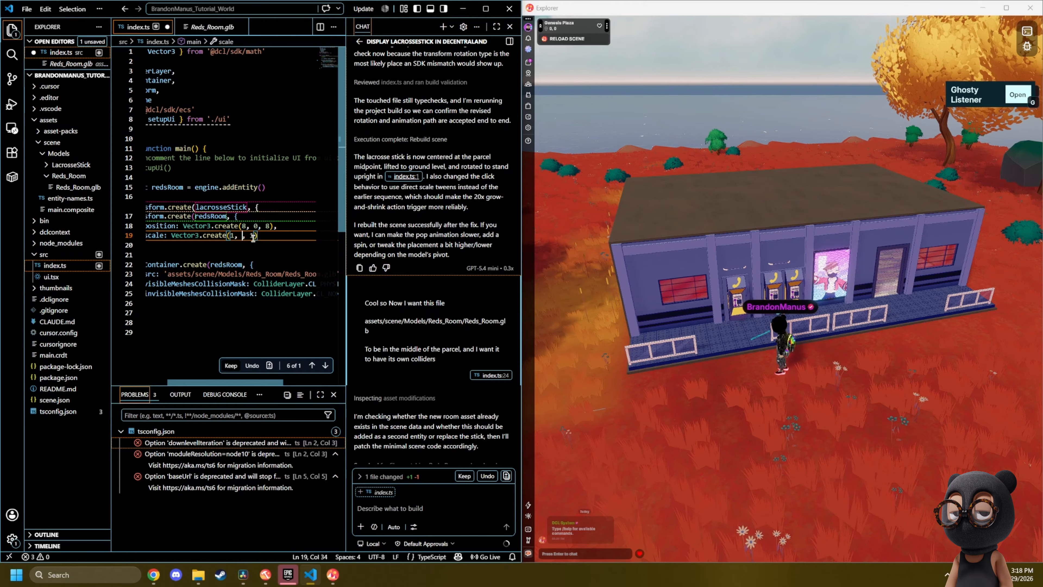
{"action": "type", "text": "2"}
{"action": "key", "text": "ctrl+s"}
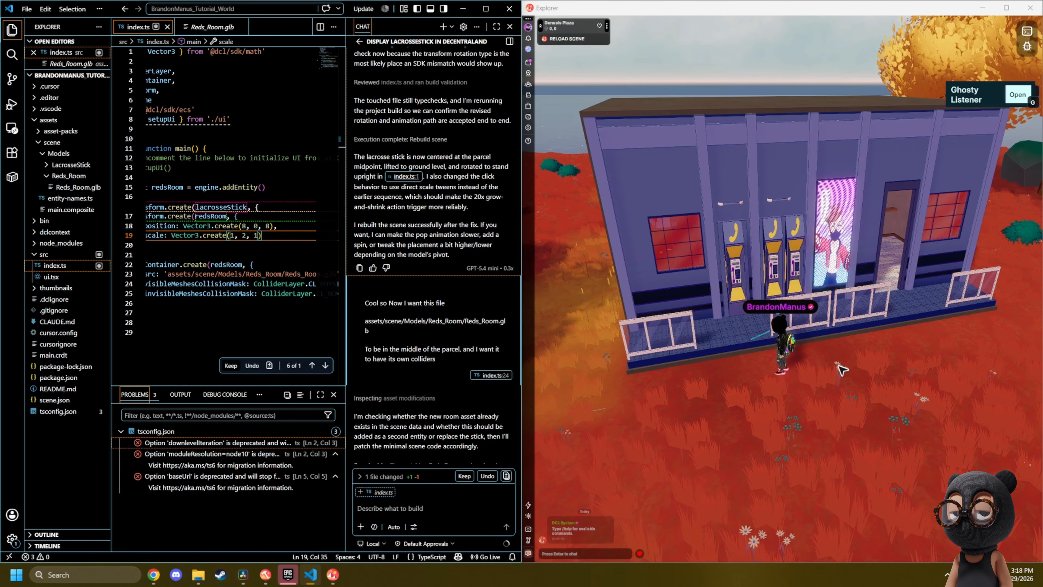
Walk the avatar up to the building's doorway in the preview to check the effect of the doubled Y scale.
{"action": "left_click", "coordinate": [724, 358]}
{"action": "key", "text": "w"}
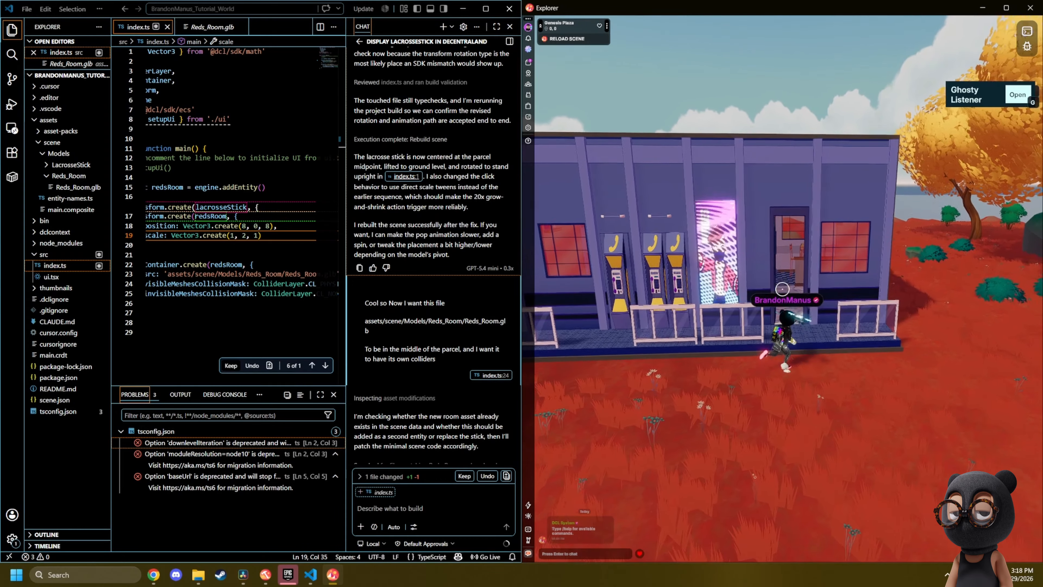
{"action": "key", "text": "s"}
{"action": "key", "text": "Escape"}
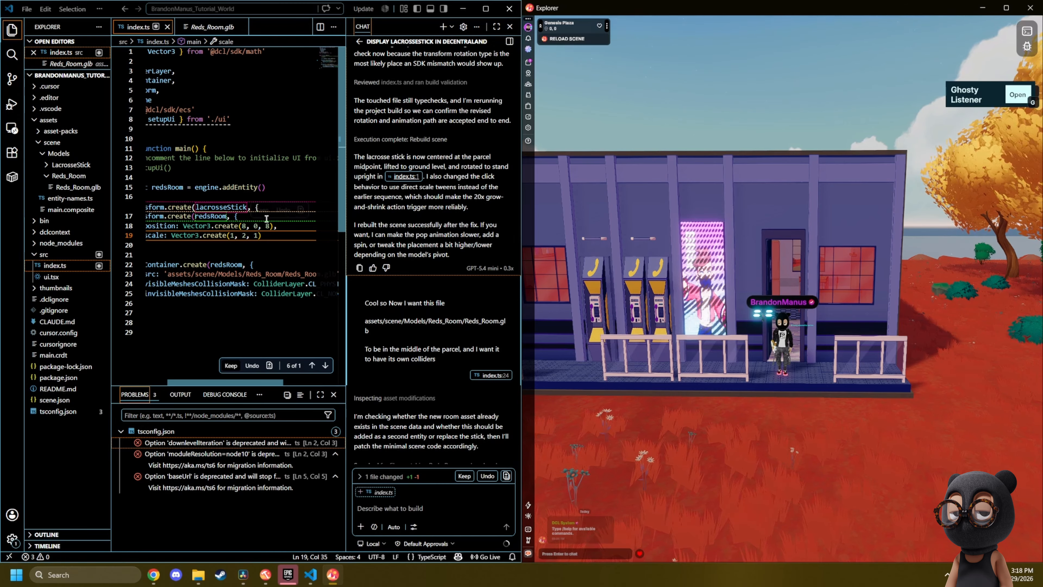
Set the Y scale of redsRoom to 0 in index.ts, removing the stray line break, and save the file.
{"action": "double_click", "coordinate": [245, 235]}
{"action": "type", "text": "2"}
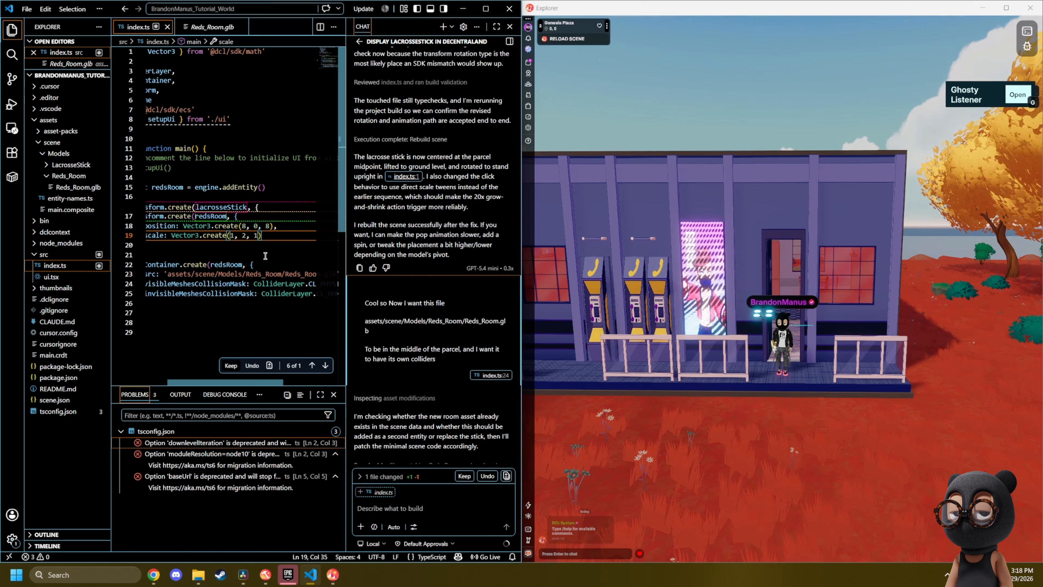
{"action": "key", "text": "Return"}
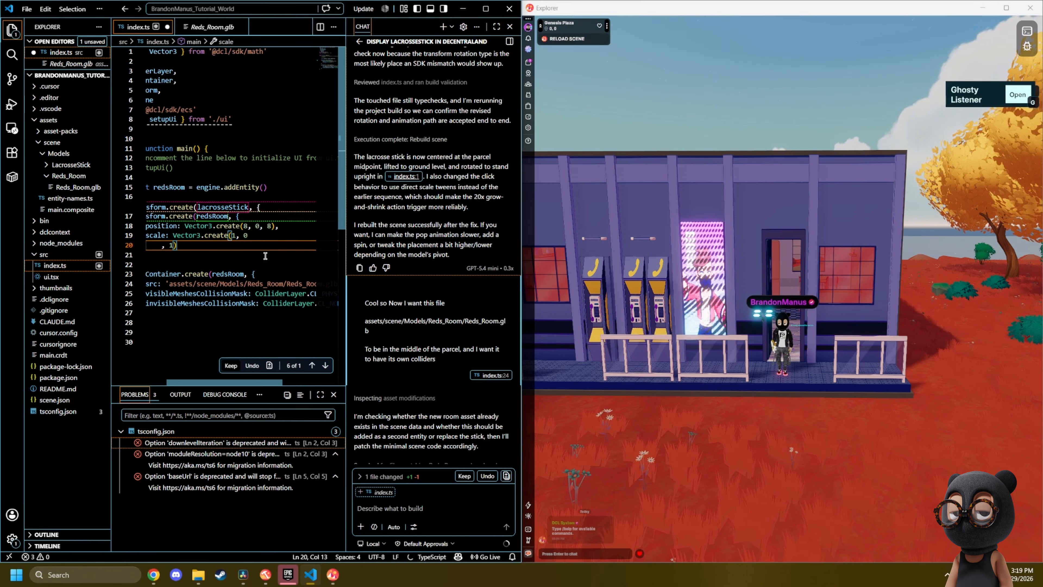
{"action": "key", "text": "BackSpace"}
{"action": "key", "text": "BackSpace"}
{"action": "key", "text": "BackSpace"}
{"action": "key", "text": "BackSpace"}
{"action": "key", "text": "BackSpace"}
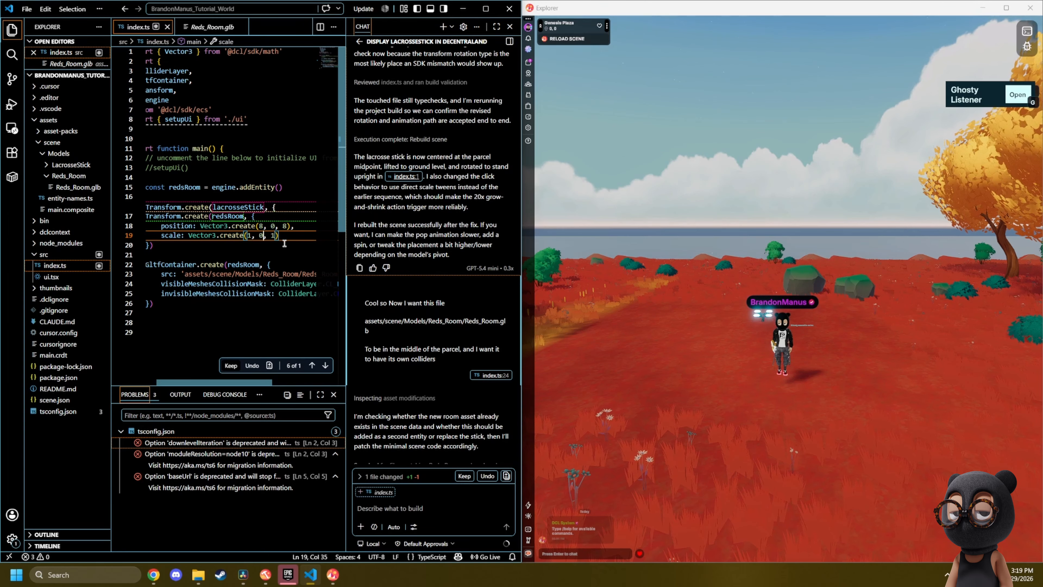
Walk the avatar across the building's footprint in the preview and back off it to inspect the zero-height scale.
{"action": "left_click", "coordinate": [764, 280]}
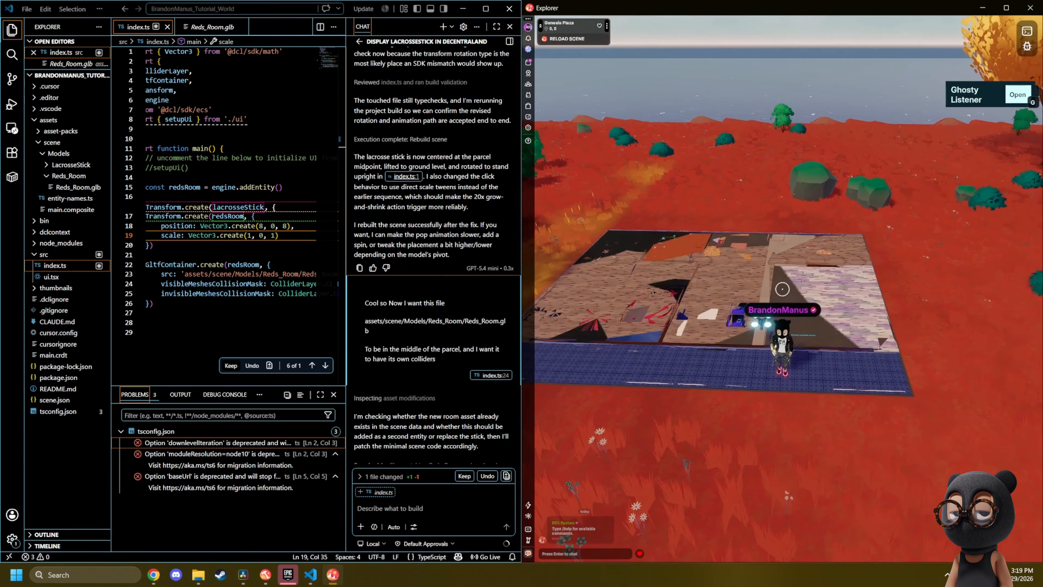
{"action": "key", "text": "w"}
{"action": "key", "text": "w"}
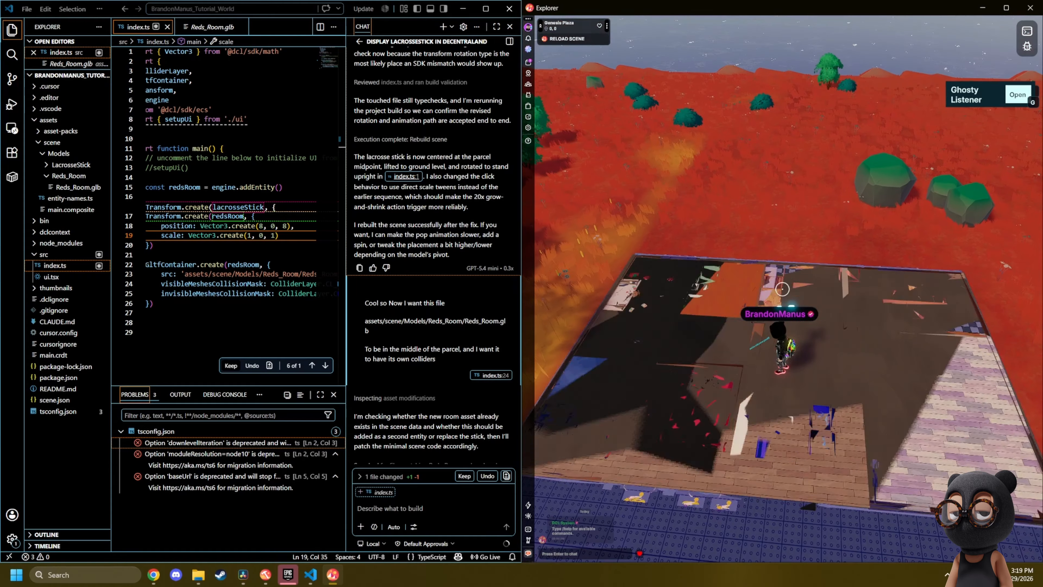
{"action": "key", "text": "a"}
{"action": "key", "text": "s"}
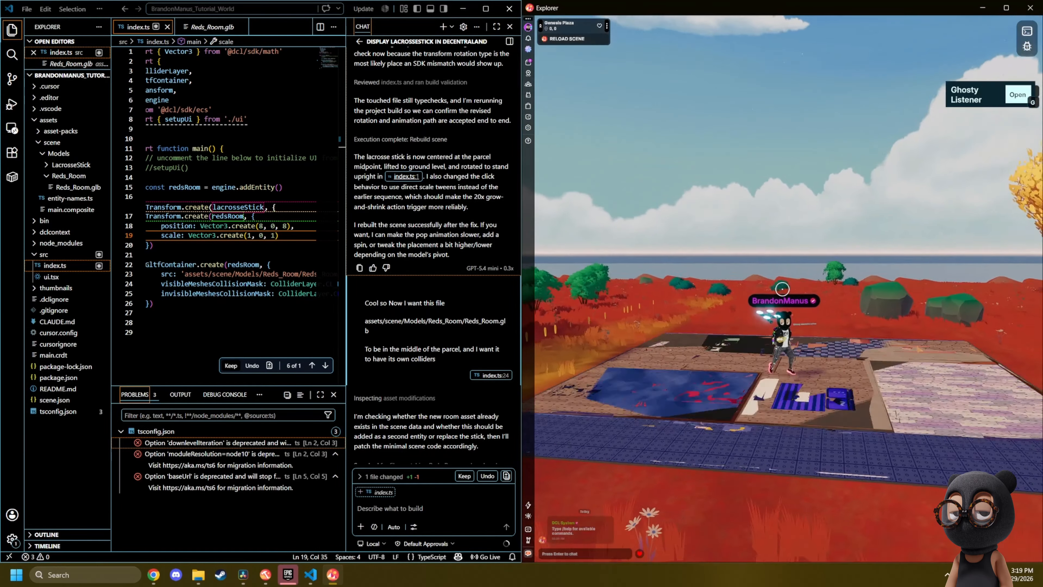
{"action": "key", "text": "Escape"}
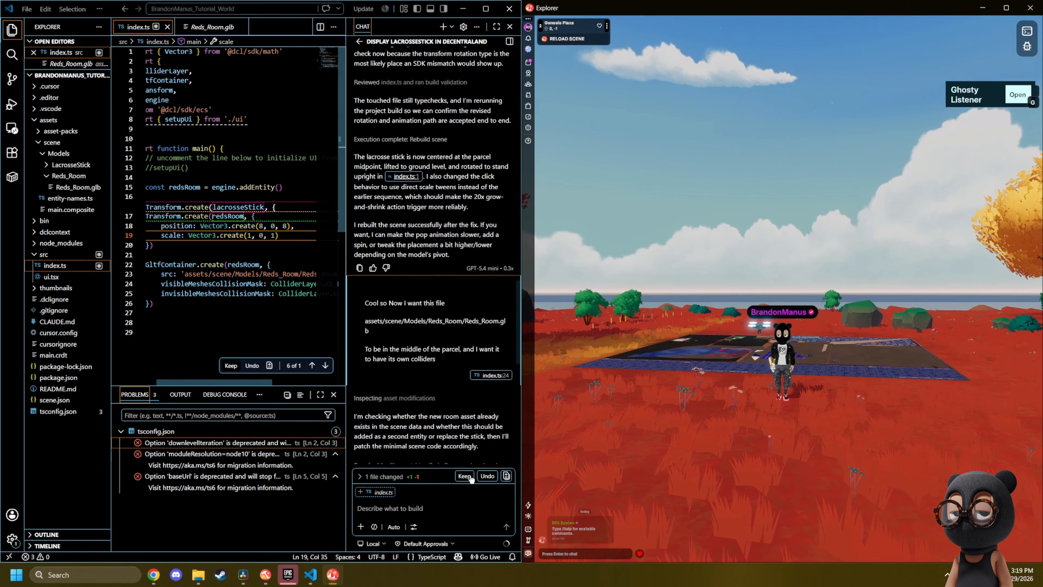
Restore the Y scale of redsRoom to 1 in index.ts and view the building and avatar up close in the preview.
{"action": "left_click", "coordinate": [263, 236]}
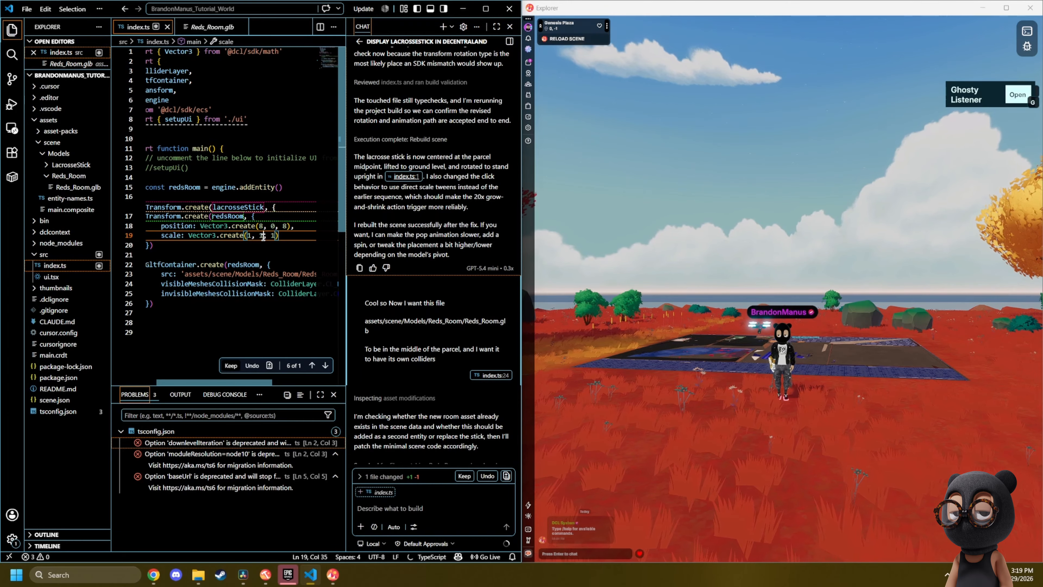
{"action": "left_click", "coordinate": [722, 408]}
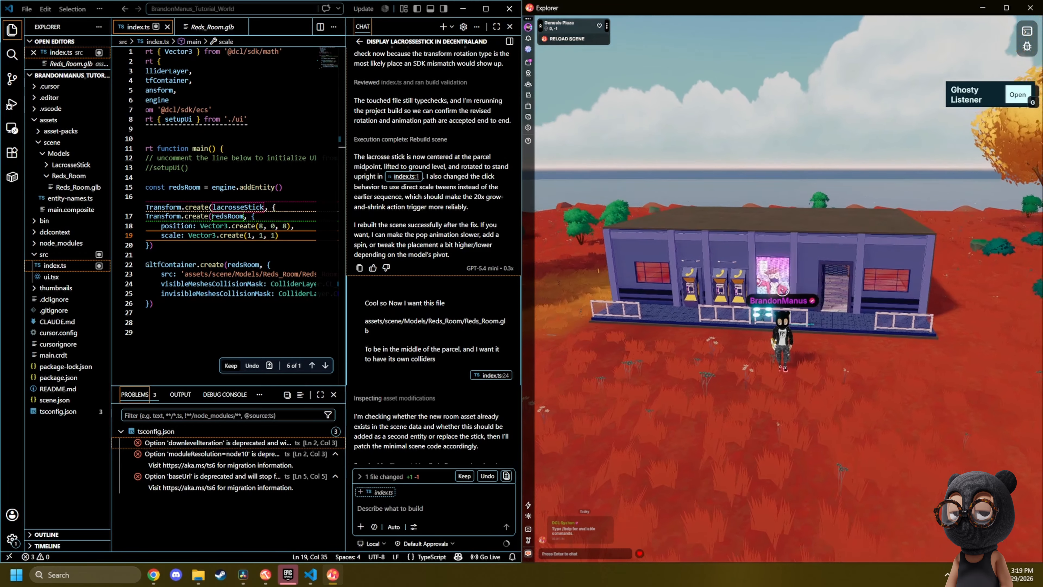
{"action": "scroll", "coordinate": [783, 289], "scroll_direction": "up", "scroll_amount": 5}
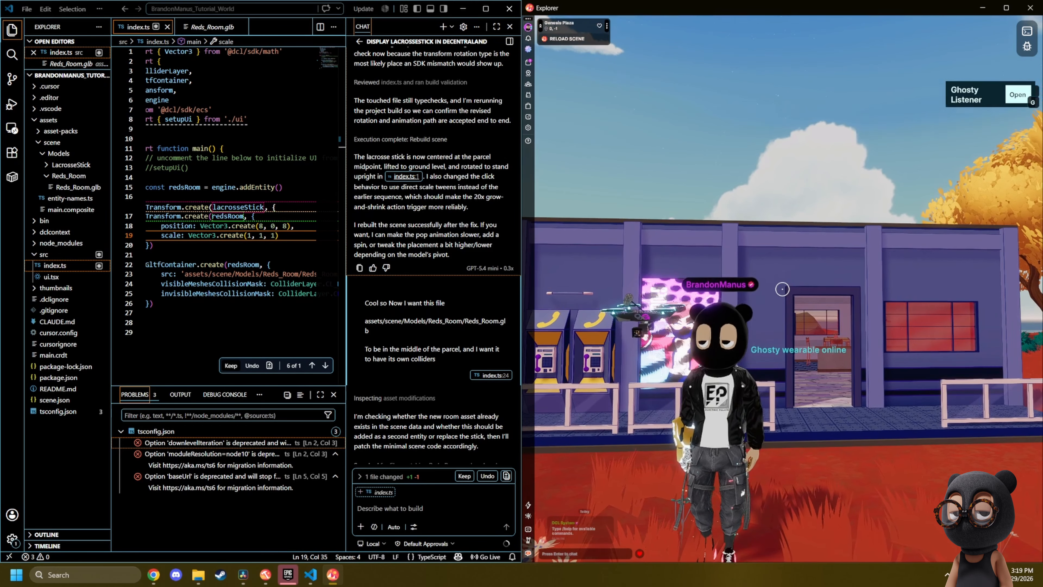
{"action": "scroll", "coordinate": [782, 289], "scroll_direction": "up", "scroll_amount": 5}
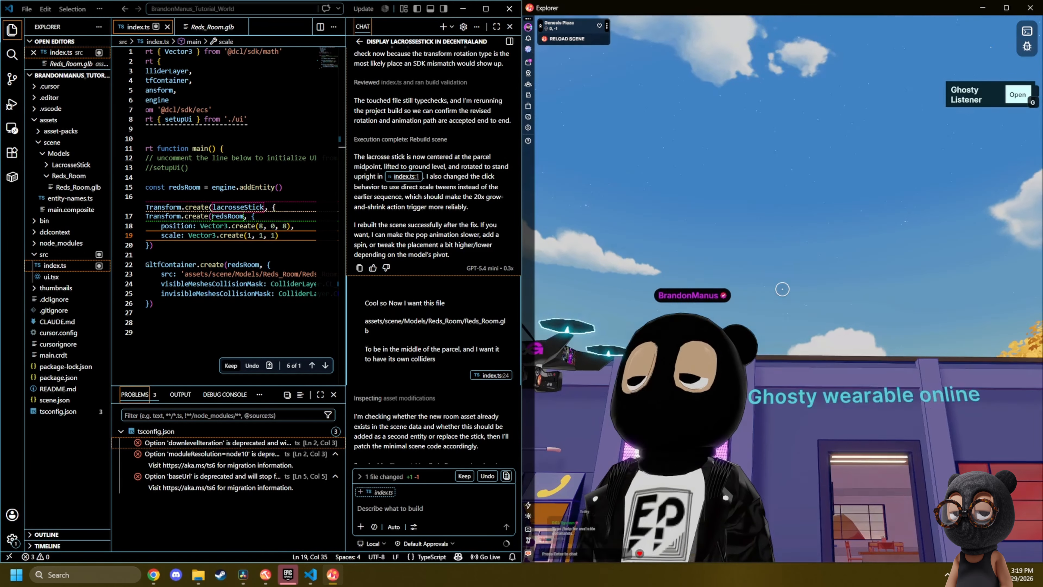
{"action": "scroll", "coordinate": [783, 289], "scroll_direction": "down", "scroll_amount": 5}
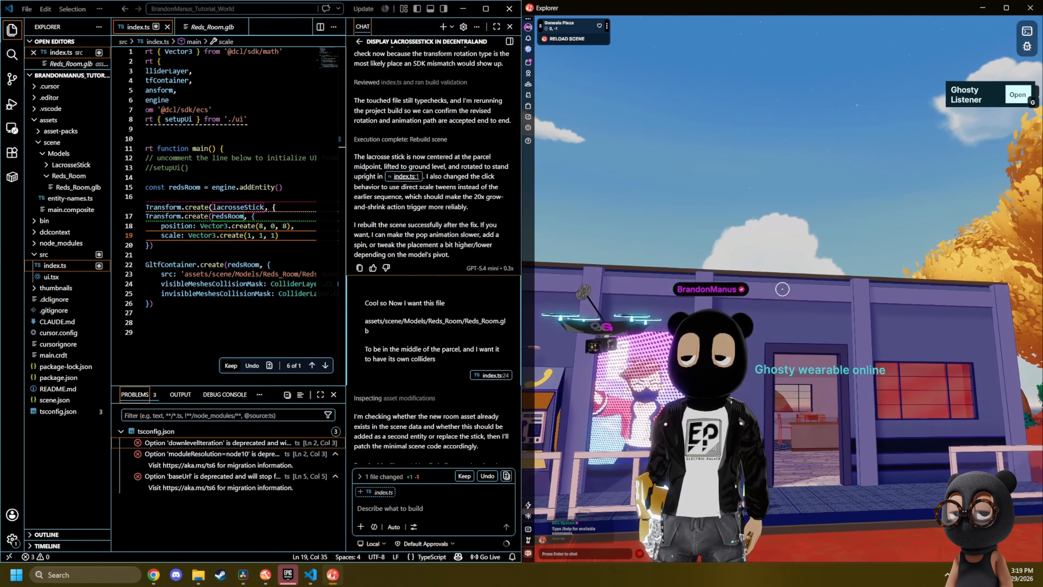
{"action": "left_click", "coordinate": [785, 293]}
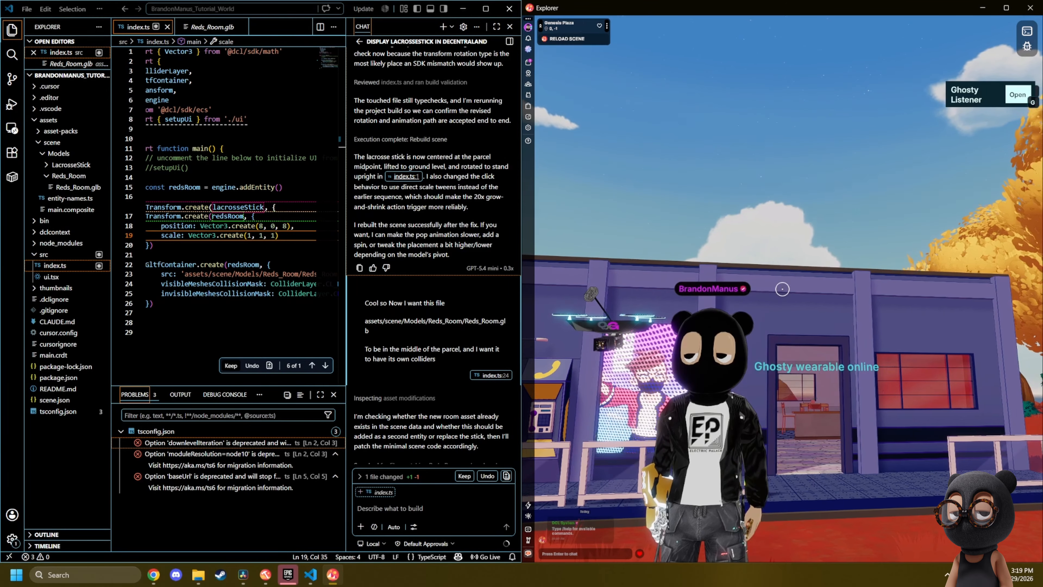